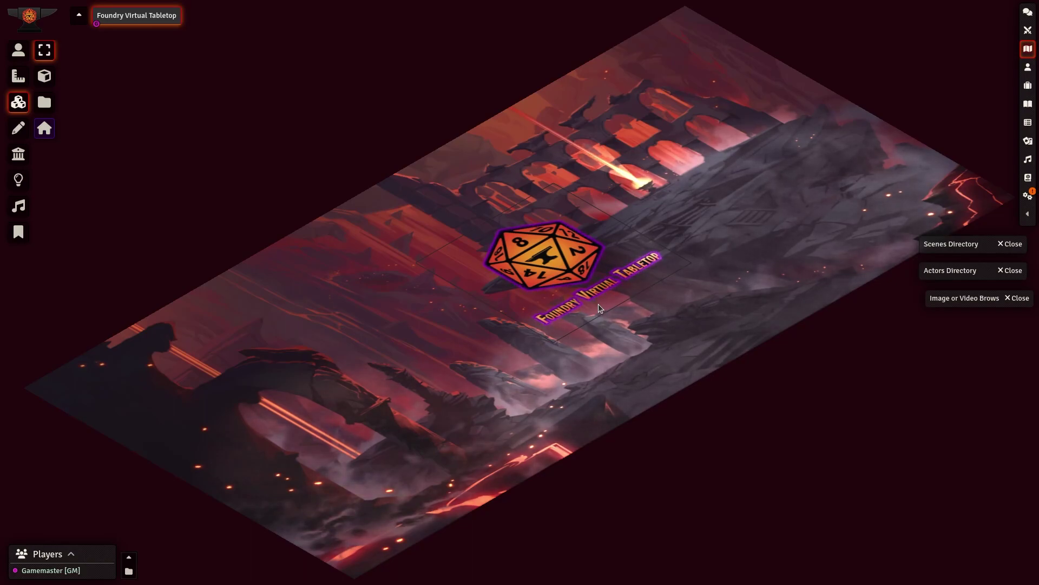
scroll(680, 334, up, 1)
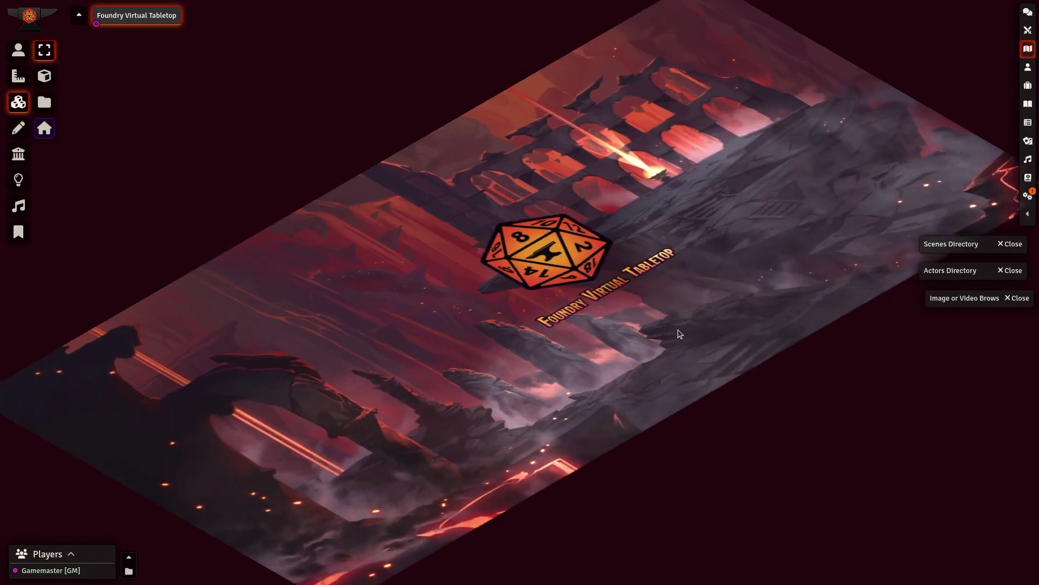
scroll(732, 264, up, 2)
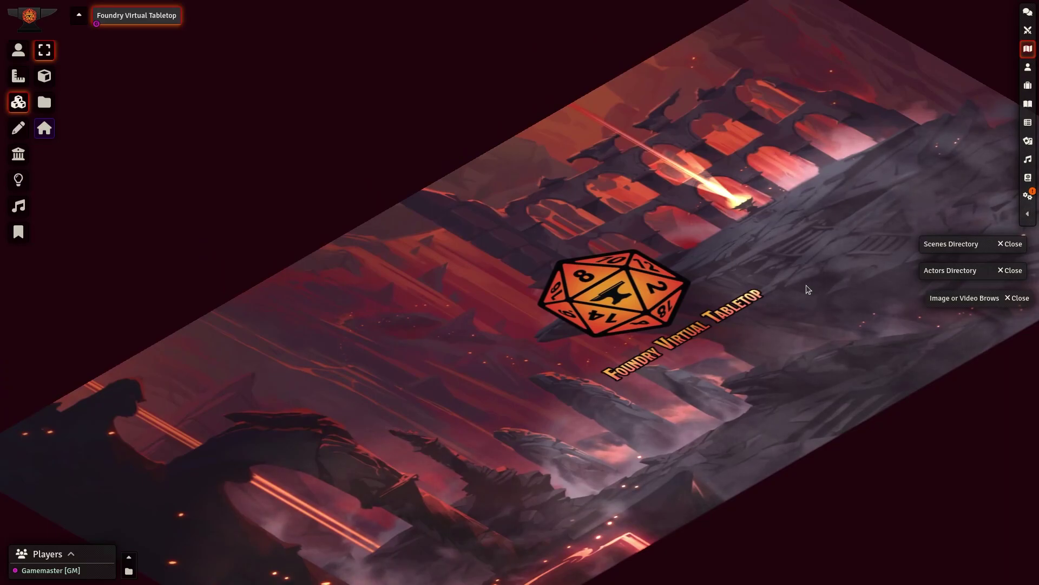
drag(808, 290, 786, 250)
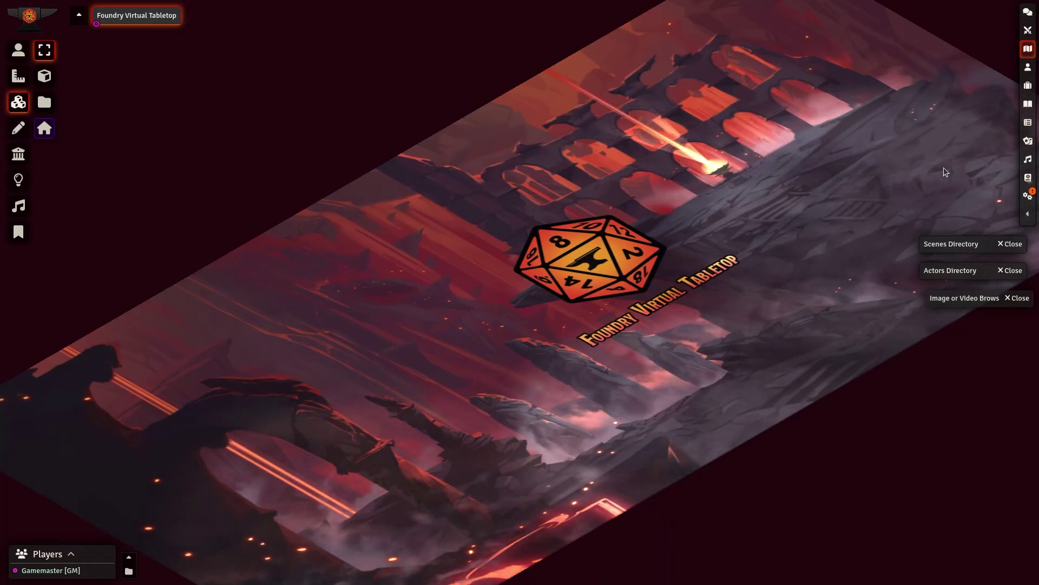
drag(839, 228, 817, 189)
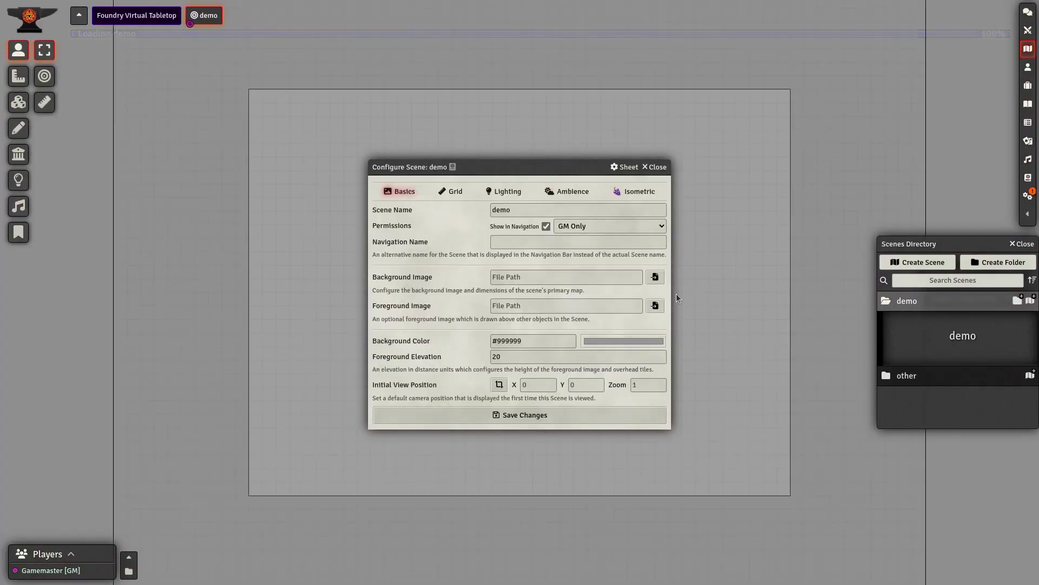
Set the demo scene's background image to the dungeon map from the Grape Pack folder and save the changes.
click(645, 279)
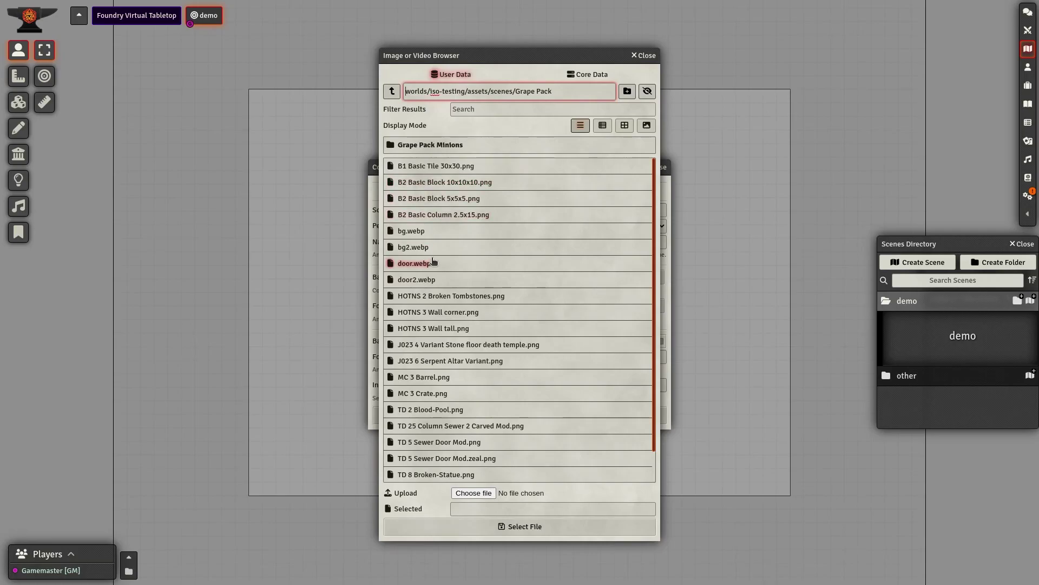
double_click(427, 263)
click(561, 419)
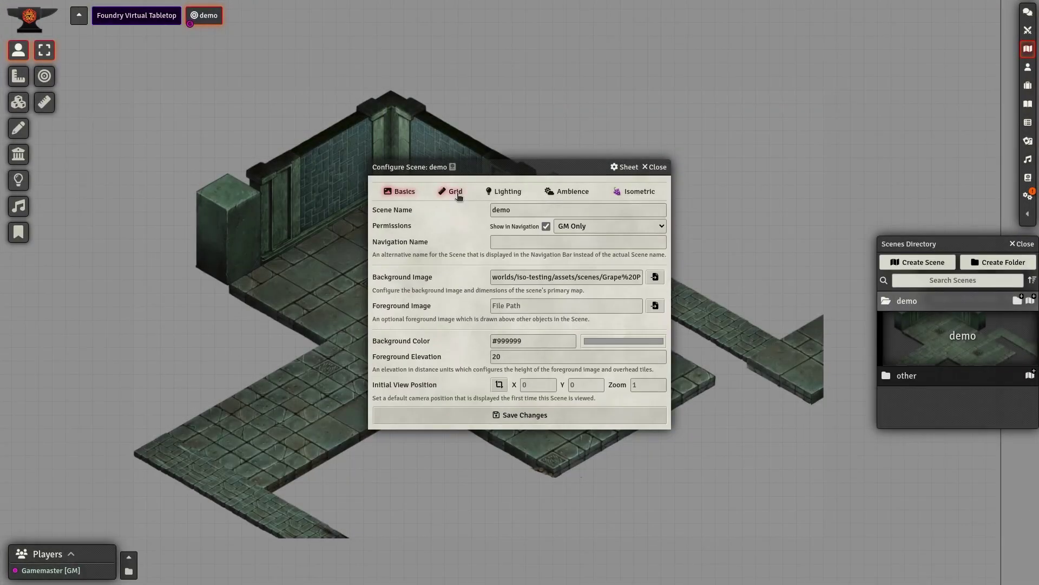
Configure the scene grid with a padding percentage of 0, a grid opacity of 1 and the blue grid color #0055ff.
click(452, 192)
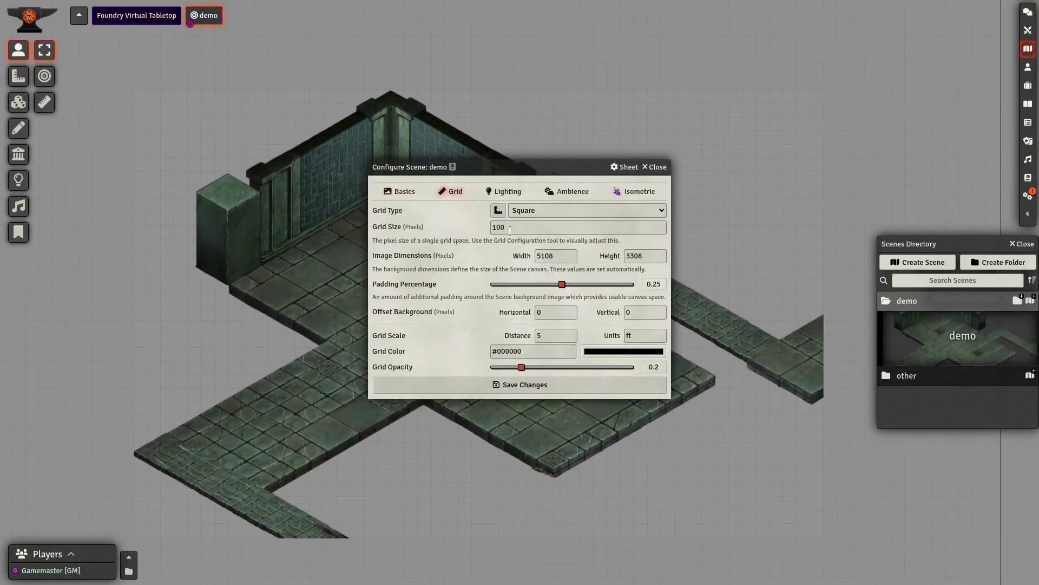
drag(563, 284, 448, 291)
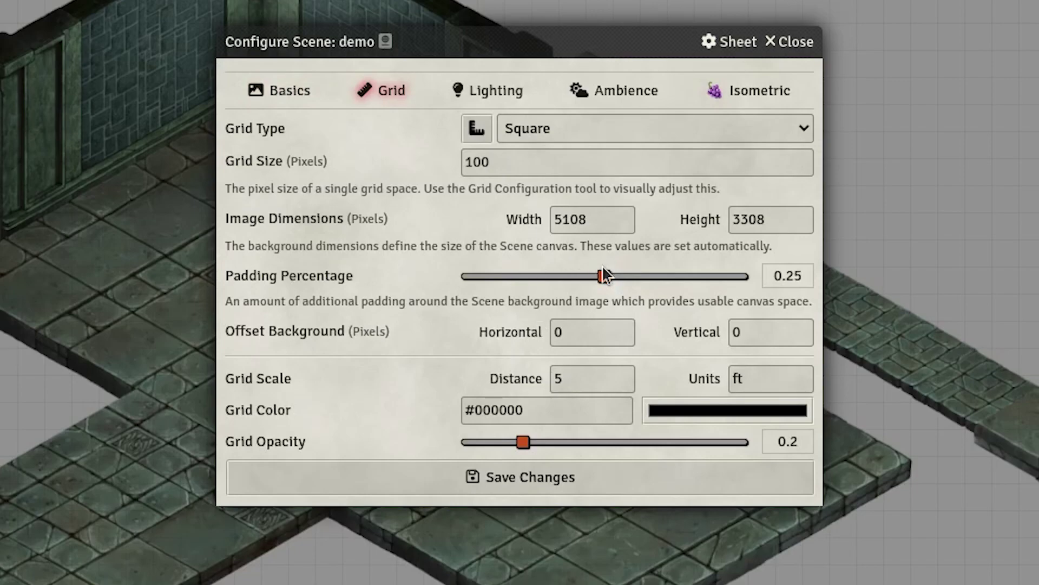
drag(561, 279, 457, 292)
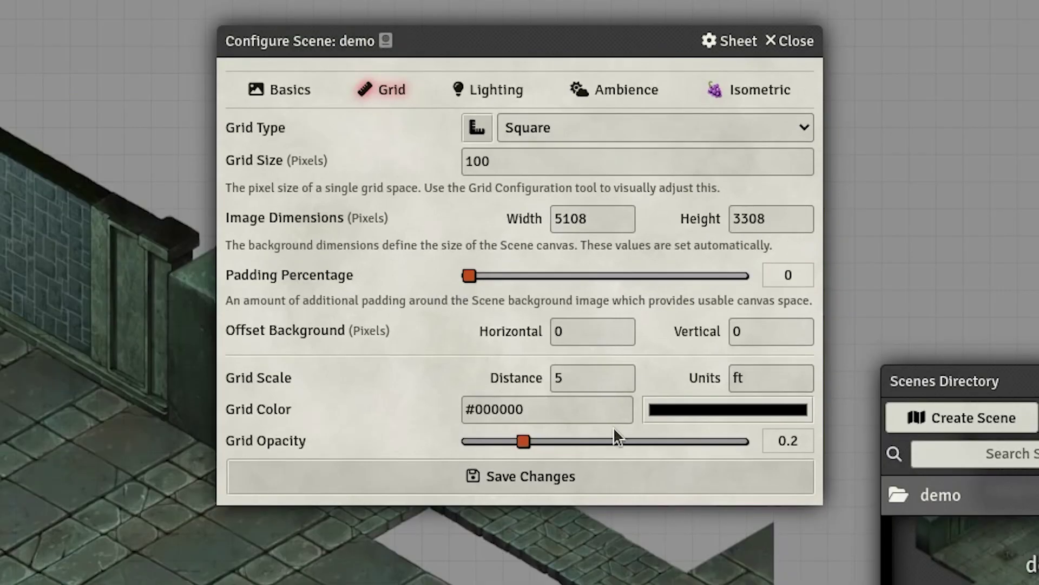
drag(615, 441, 798, 446)
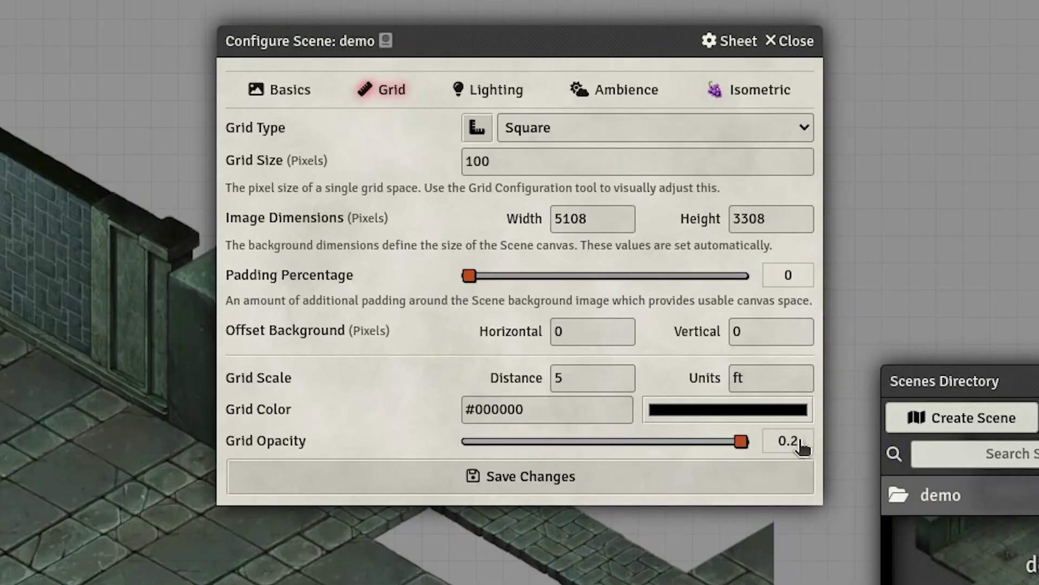
click(728, 409)
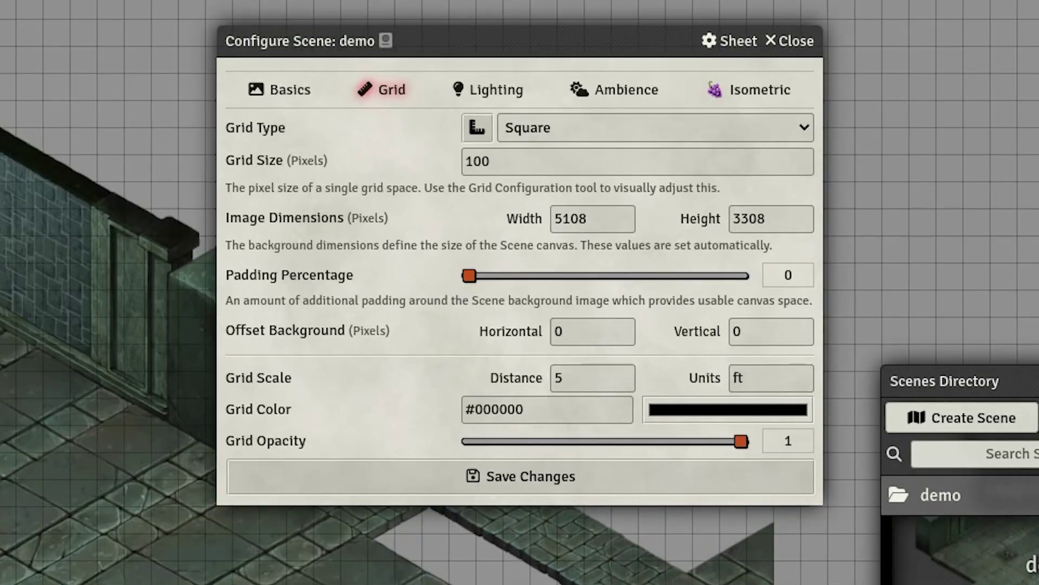
drag(794, 571, 916, 384)
Enable Isometric Mode for the demo scene, turn off linked tiles occluding tokens, and save the changes.
click(755, 90)
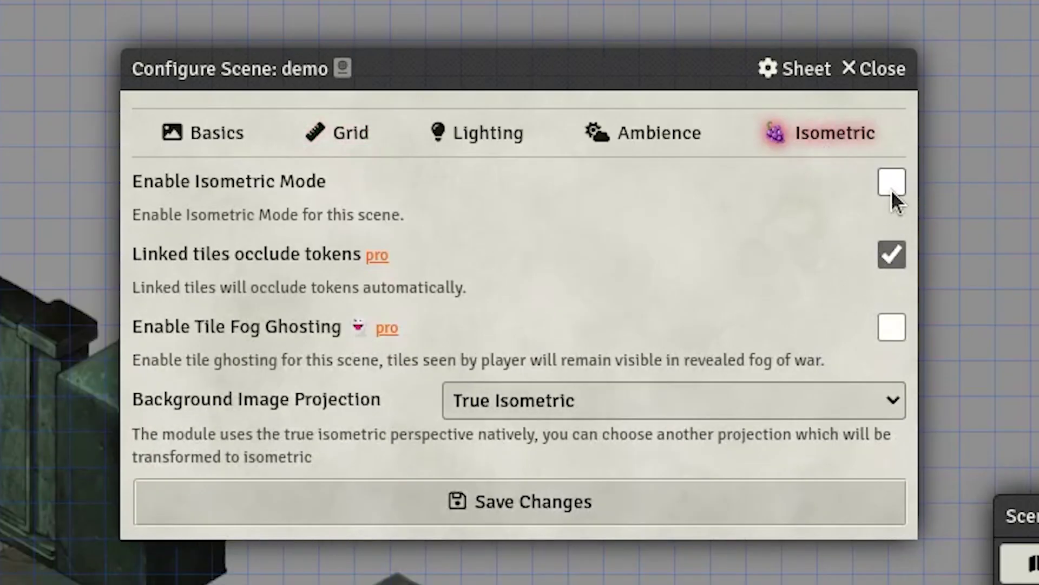
click(803, 127)
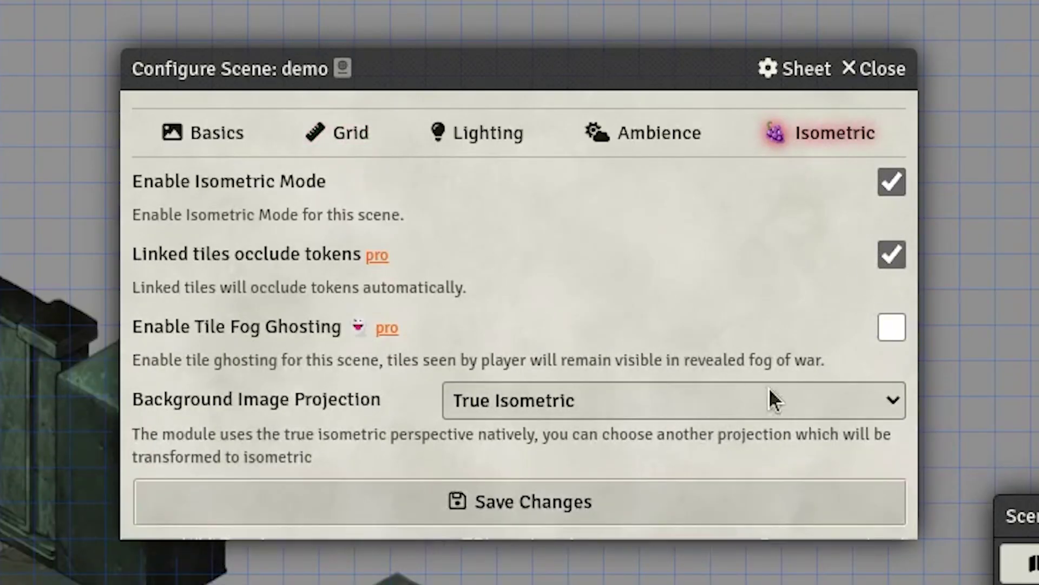
click(891, 254)
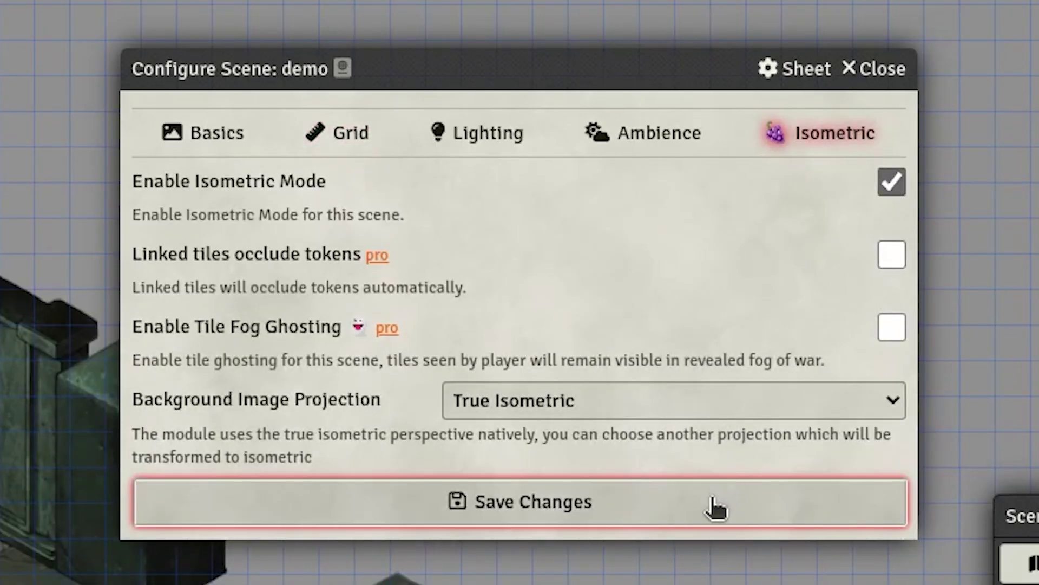
click(692, 497)
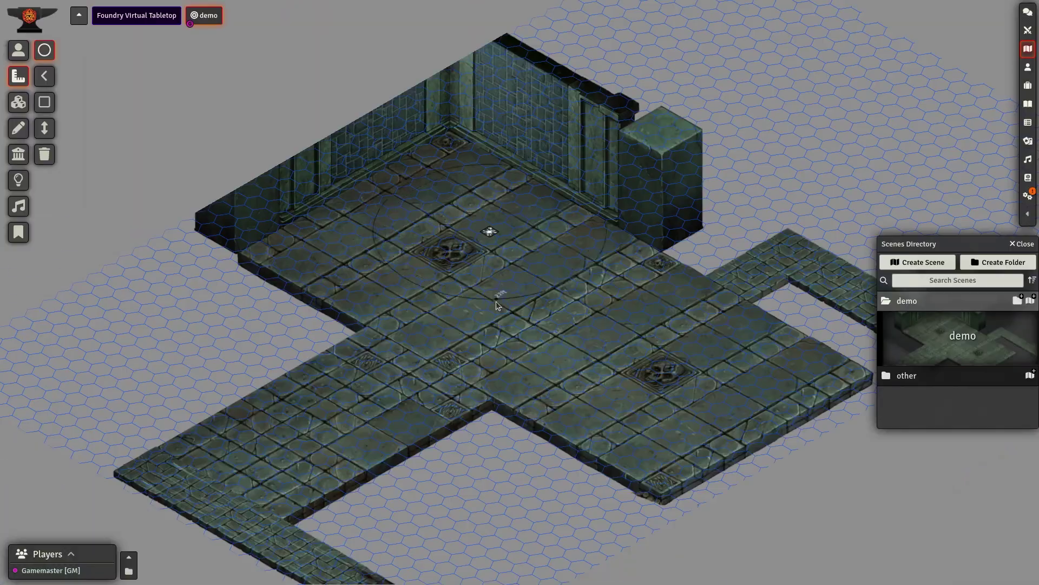
Place a ray template on the corridor floor and a cone template over the carved tile in the front room.
click(47, 129)
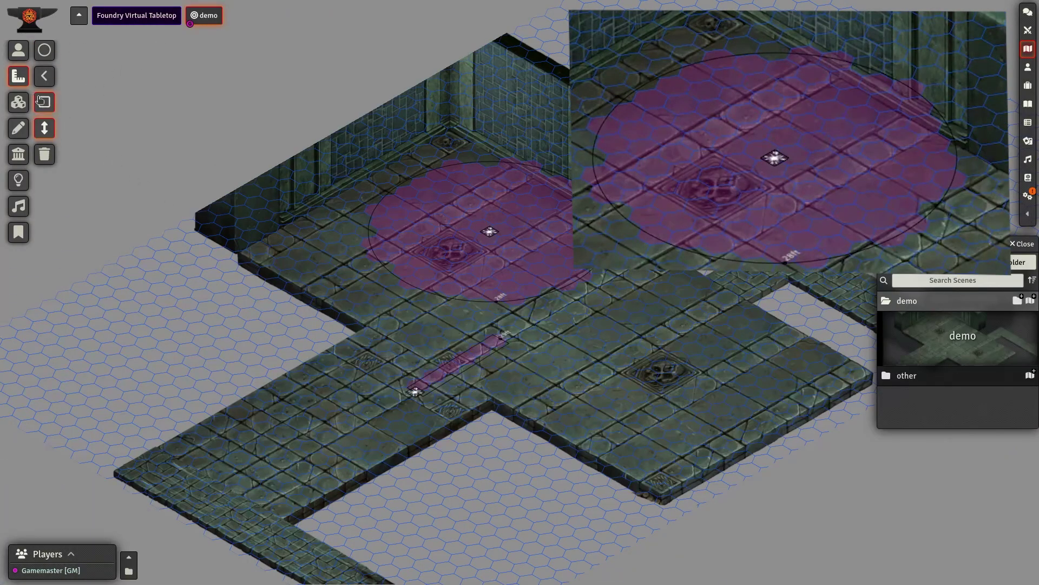
click(44, 76)
drag(699, 334, 600, 386)
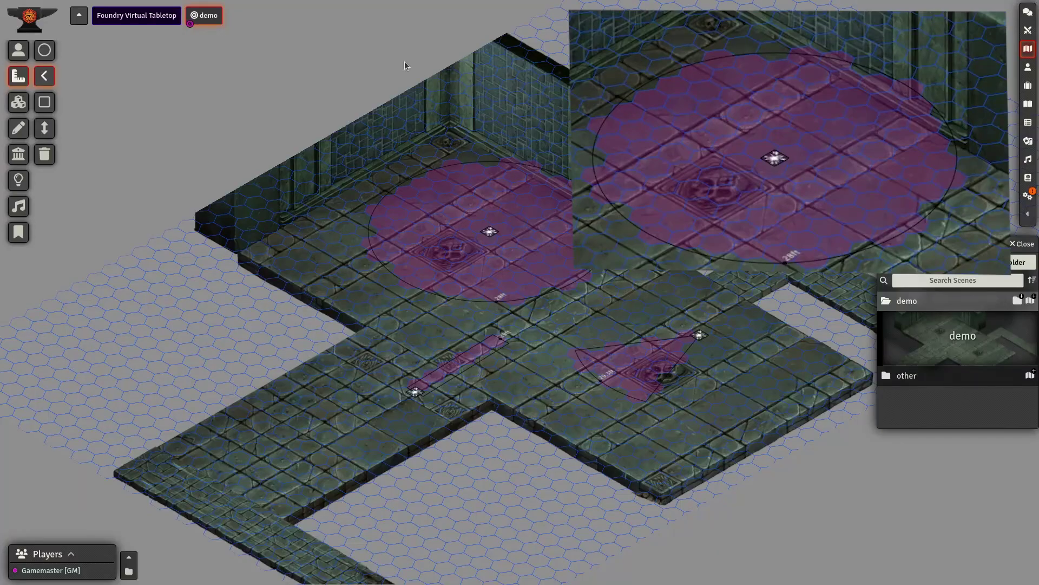
Set the demo scene's grid type to Square and save the changes.
click(226, 35)
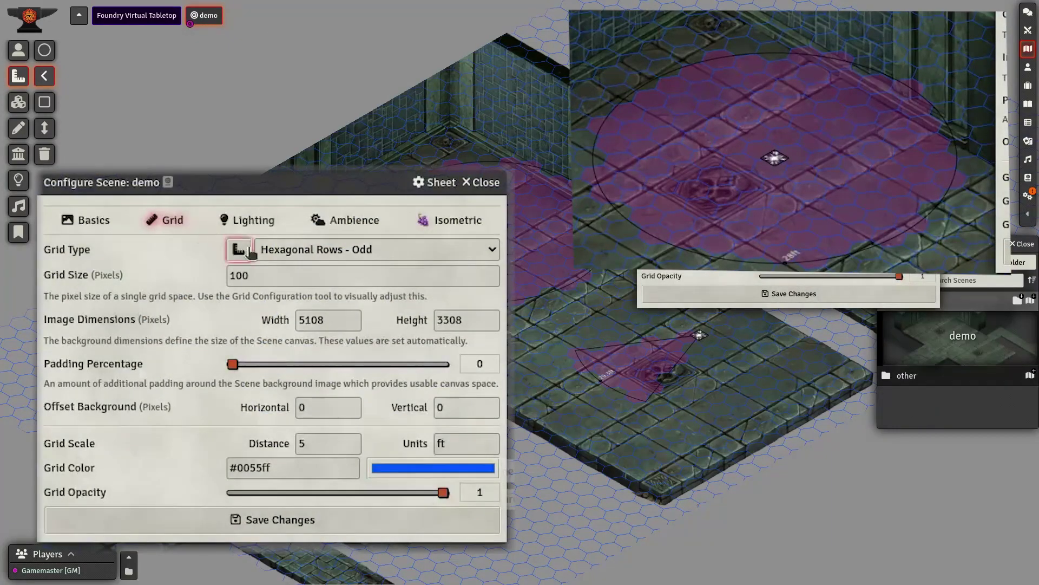
click(286, 251)
click(740, 295)
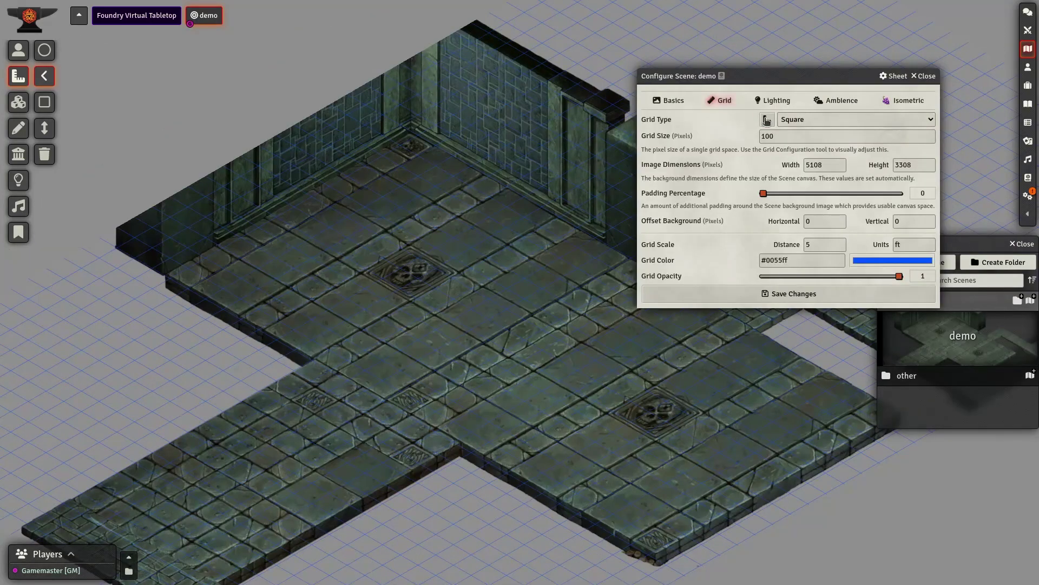
Scale the background image up to about 1.35 with the Grid Configuration Tool.
click(766, 120)
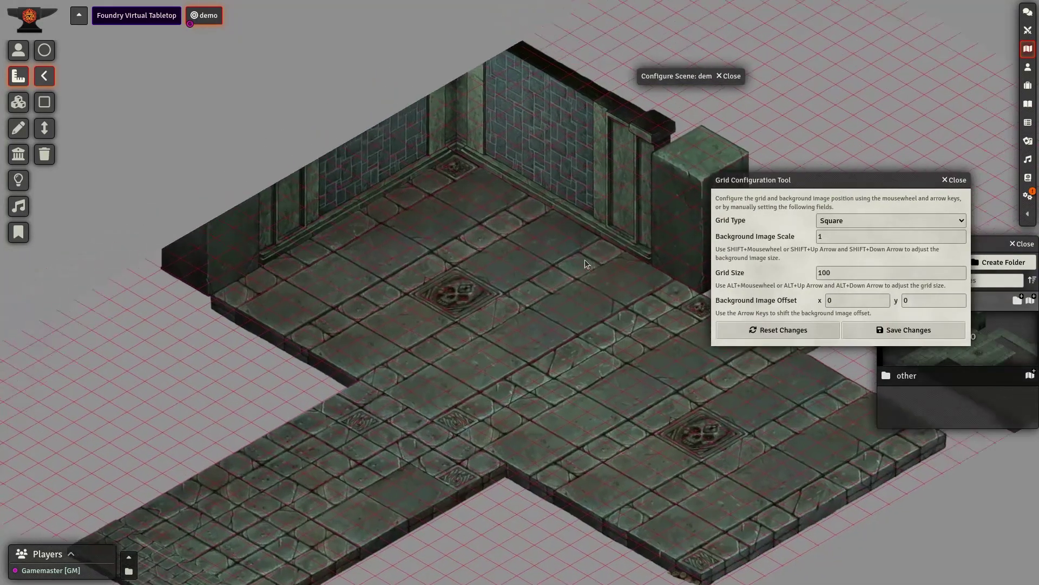
shift+scroll(527, 272, up, 3)
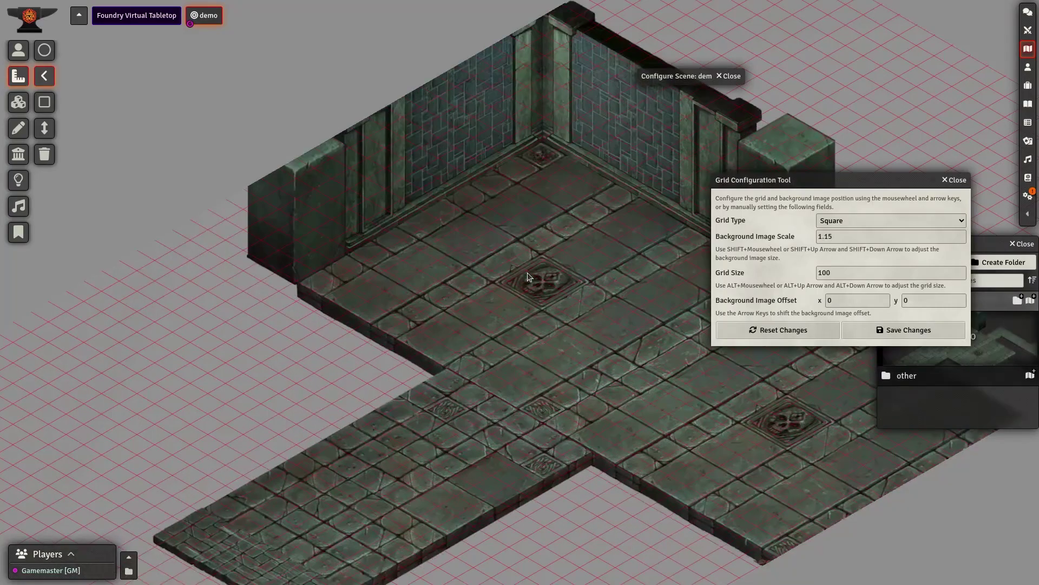
key(shift+Up)
key(shift+Up)
key(shift+Up)
key(shift+Up)
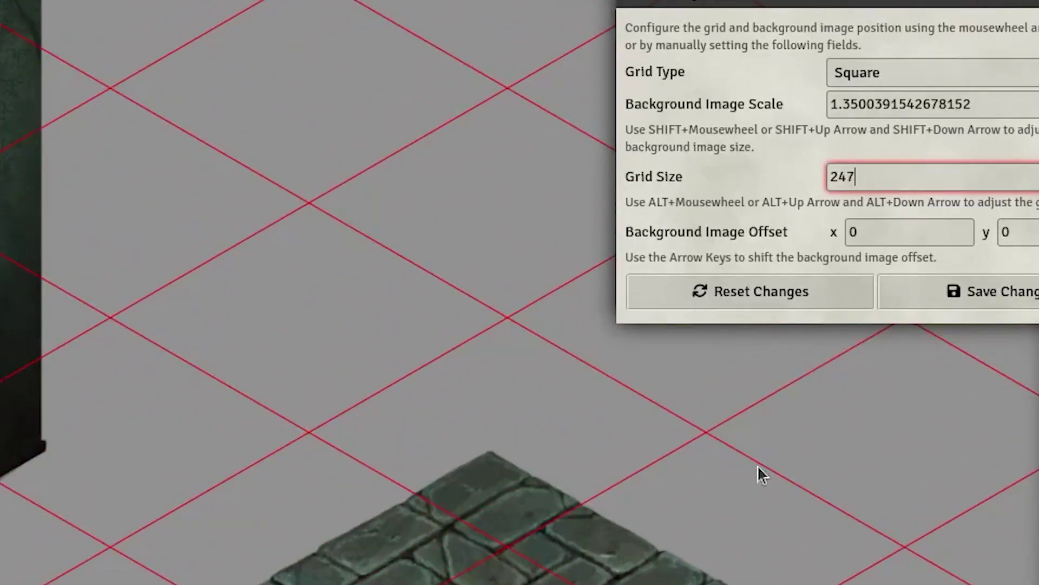
Set the grid size to 280 in the Grid Configuration Tool.
double_click(858, 174)
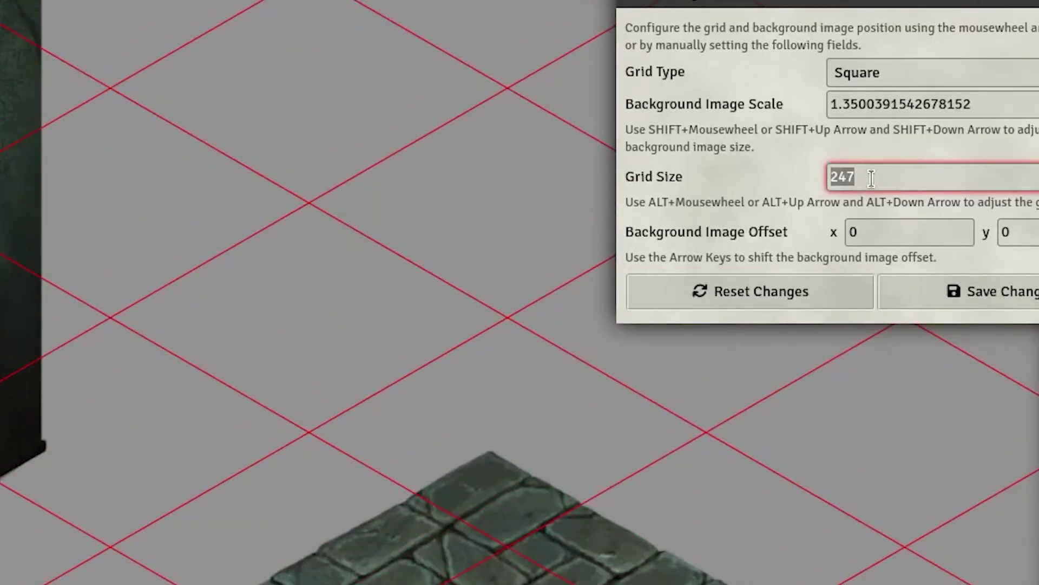
text(280)
click(834, 457)
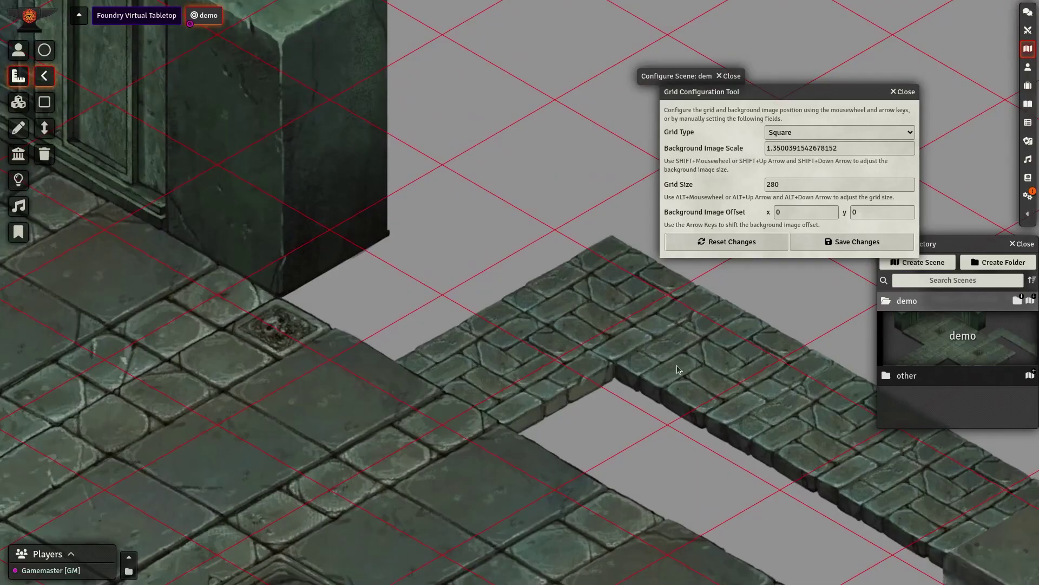
Shift the background image to a y offset of -82 to align the floor tiles with the grid.
key(Up)
key(Up)
key(Up)
key(Up)
key(Up)
key(Up)
key(Up)
key(Up)
key(Up)
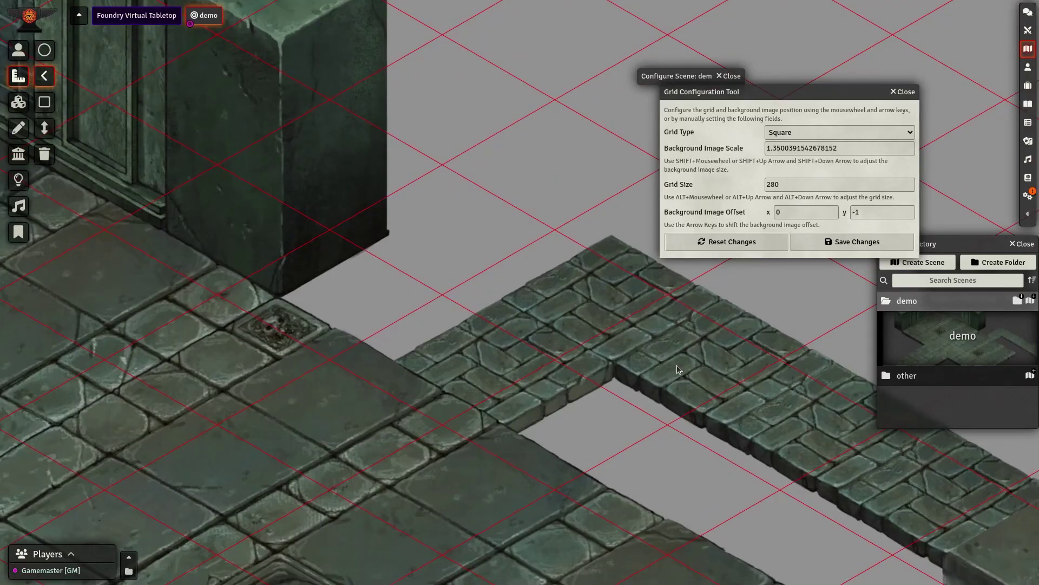
key(Up)
key(Up)
key(Up)
key(Up)
key(Up)
key(Up)
key(Up)
key(Up)
key(Up)
key(Up)
key(Up)
key(Up)
key(Up)
key(Up)
key(Up)
key(Up)
key(Up)
key(Up)
key(Up)
key(Up)
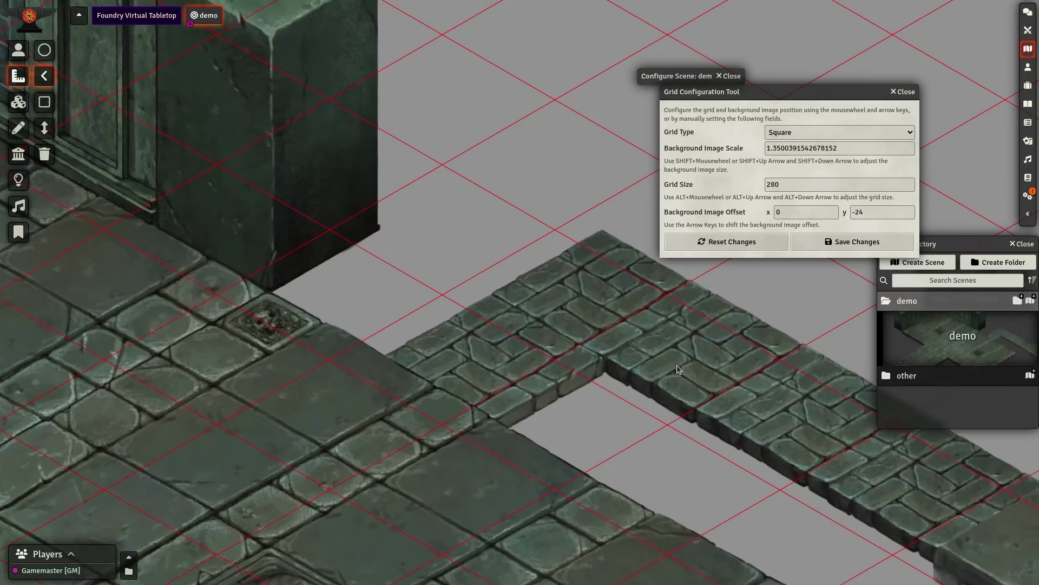
key(Up)
key(Up)
key(Up)
key(Up)
key(Up)
key(Up)
key(Up)
key(Up)
key(Up)
key(Up)
key(Up)
key(Up)
key(Up)
key(Up)
key(Up)
key(Up)
key(Up)
key(Up)
key(Up)
key(Up)
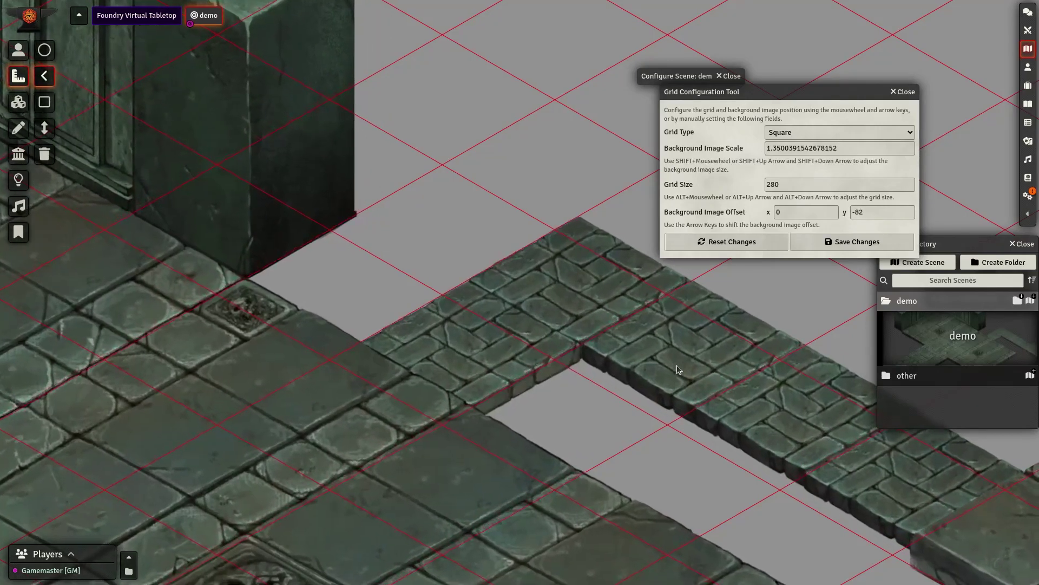
Shift the background image to an x offset of -60 and fine-tune its y offset to -80.
key(Left)
key(Left)
key(Left)
key(Left)
key(Left)
key(Left)
key(Left)
key(Left)
key(Left)
key(Left)
key(Left)
key(Left)
key(Left)
key(Left)
key(Left)
key(Left)
key(Left)
key(Left)
key(Left)
key(Left)
key(Left)
key(Left)
key(Left)
key(Left)
key(Left)
key(Left)
key(Left)
key(Left)
key(Left)
key(Left)
key(Left)
key(Left)
key(Left)
key(Left)
key(Left)
key(Left)
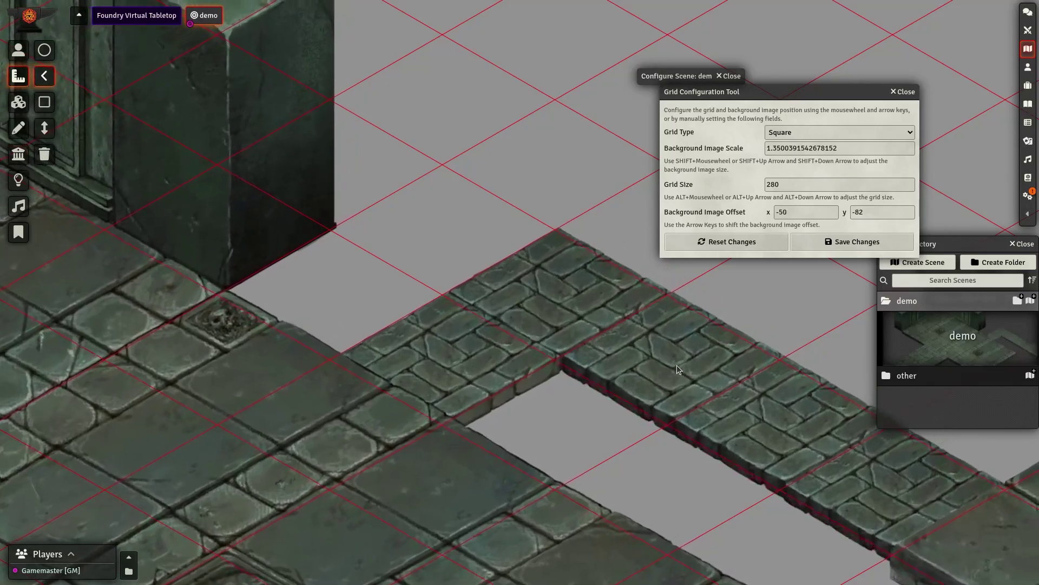
key(Left)
key(Down)
key(Down)
key(Down)
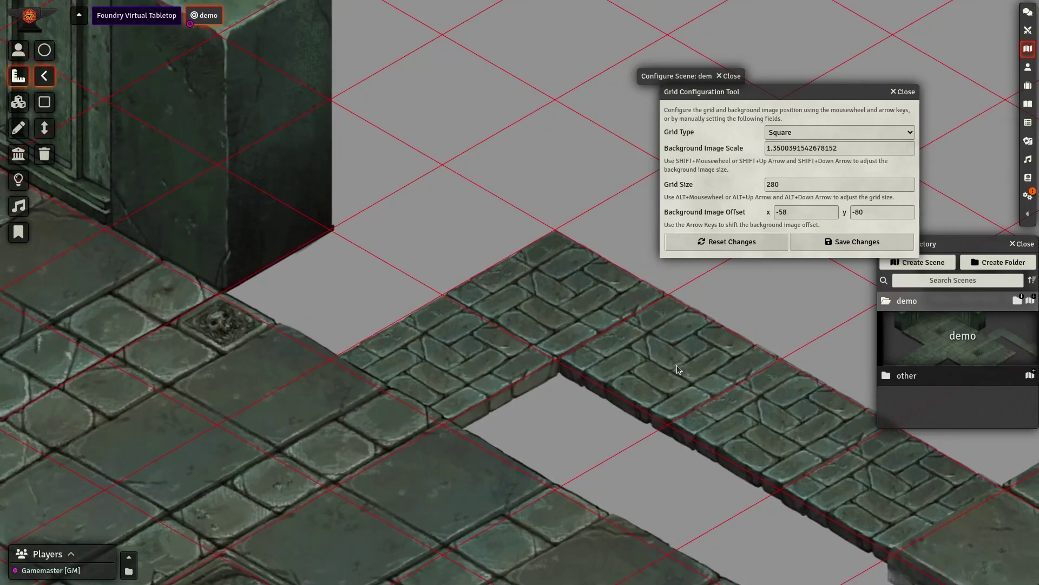
key(Up)
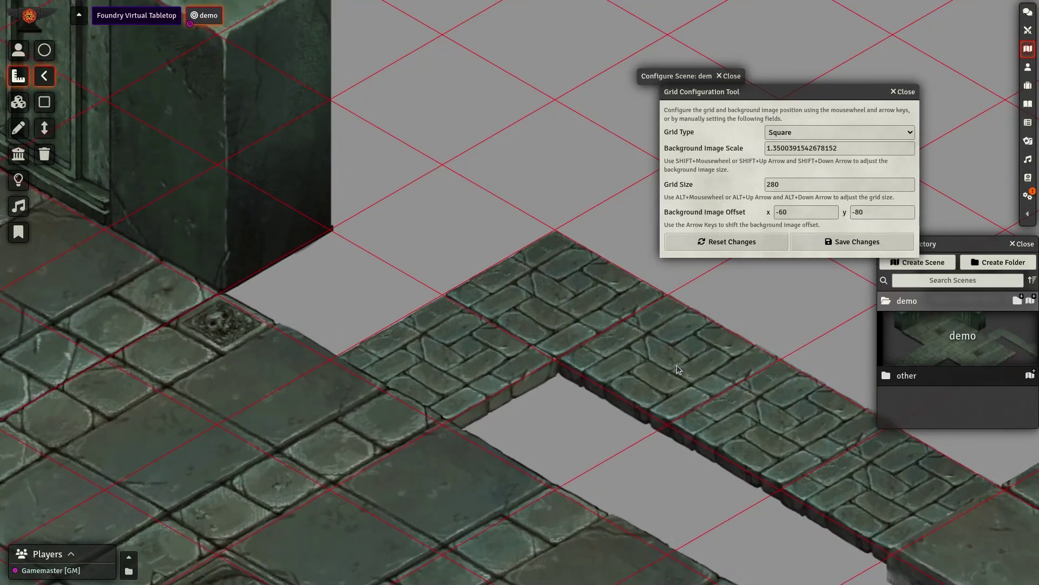
Examine how the blue grid lines up with the floor tiles across the whole dungeon map.
drag(541, 386, 641, 310)
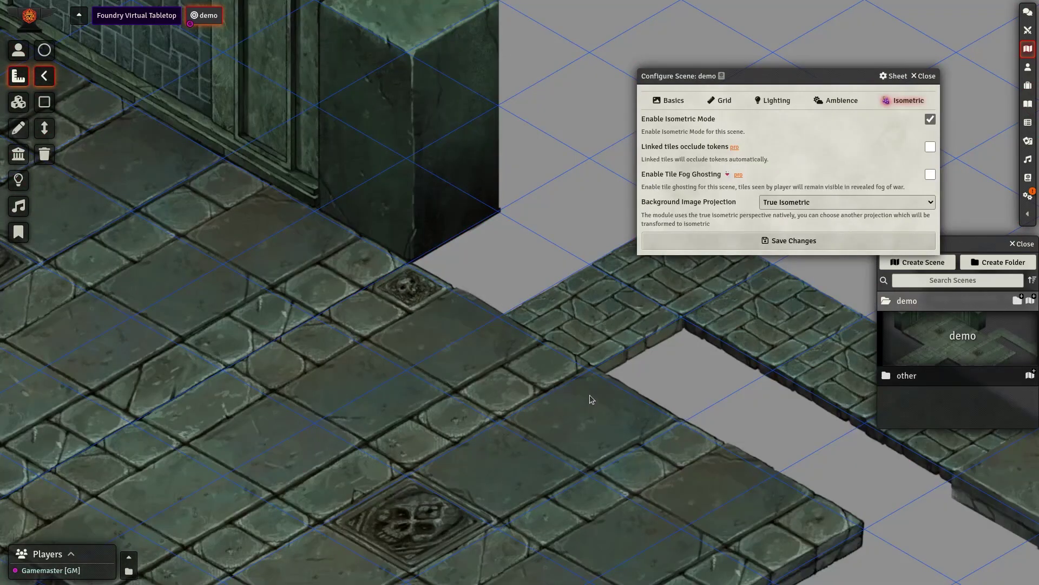
scroll(643, 405, down, 5)
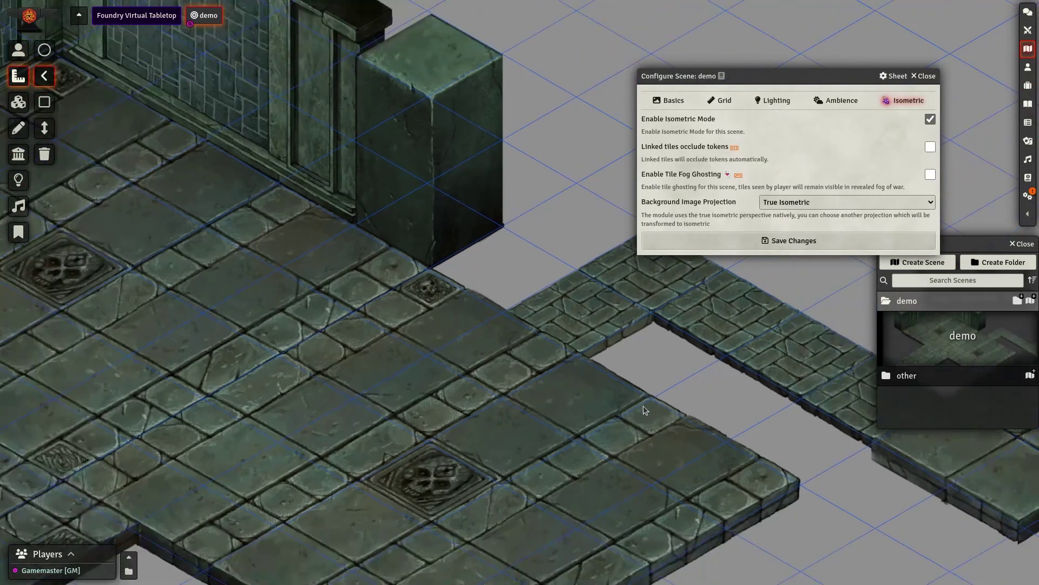
scroll(694, 341, down, 3)
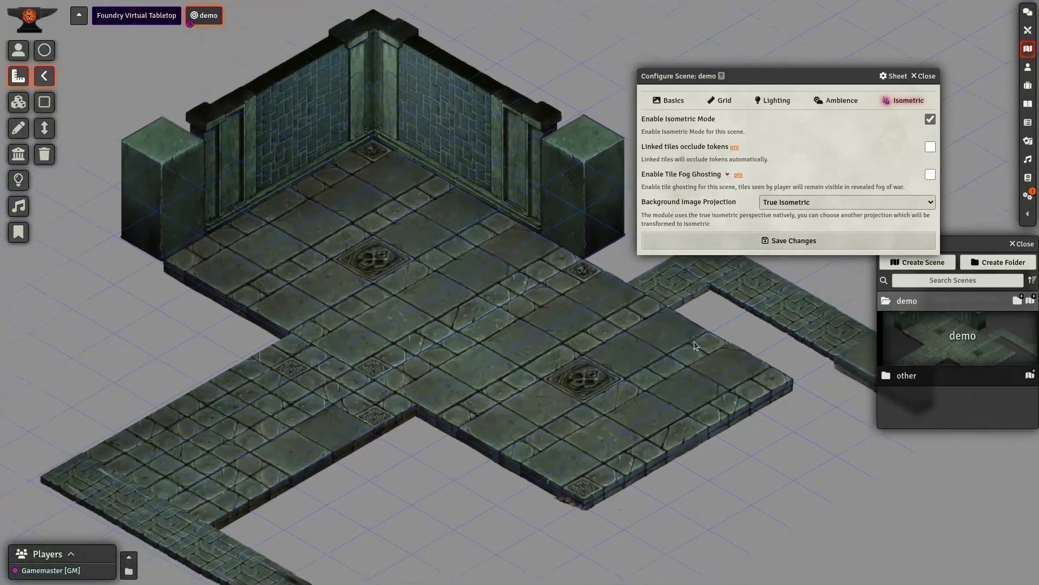
mouse_move(514, 309)
mouse_down()
mouse_move(573, 304)
mouse_move(524, 319)
mouse_up()
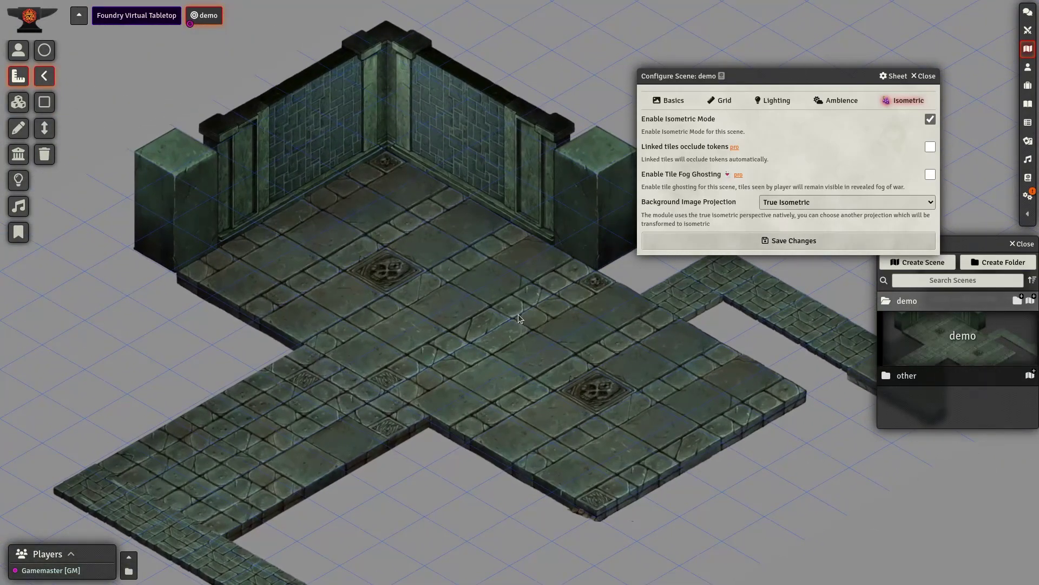
drag(482, 286, 391, 358)
scroll(524, 409, up, 2)
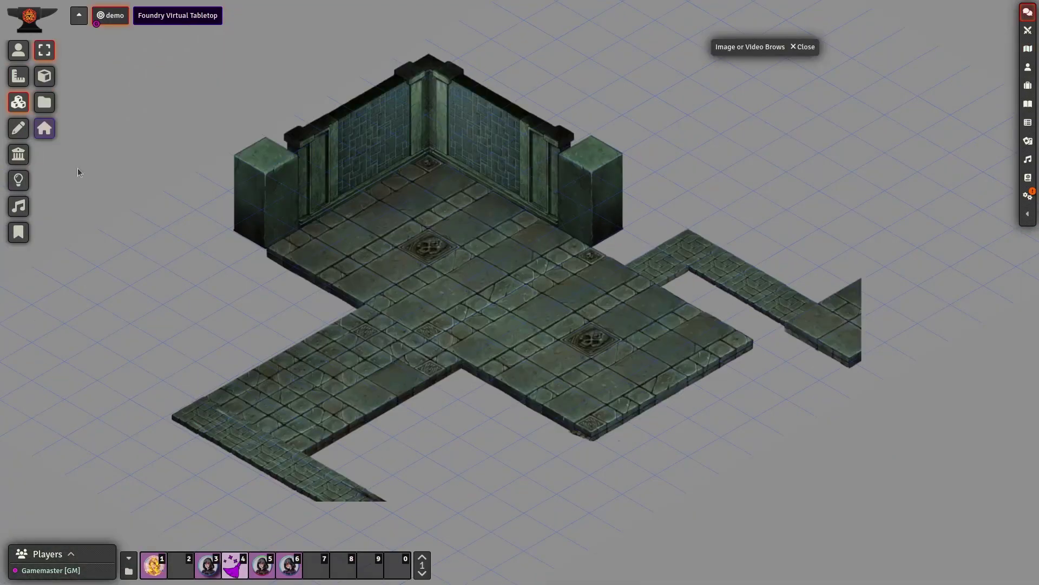
Place the wall tile with the archway from the Grape Pack assets along the room's front edge, in line with the floor.
click(36, 101)
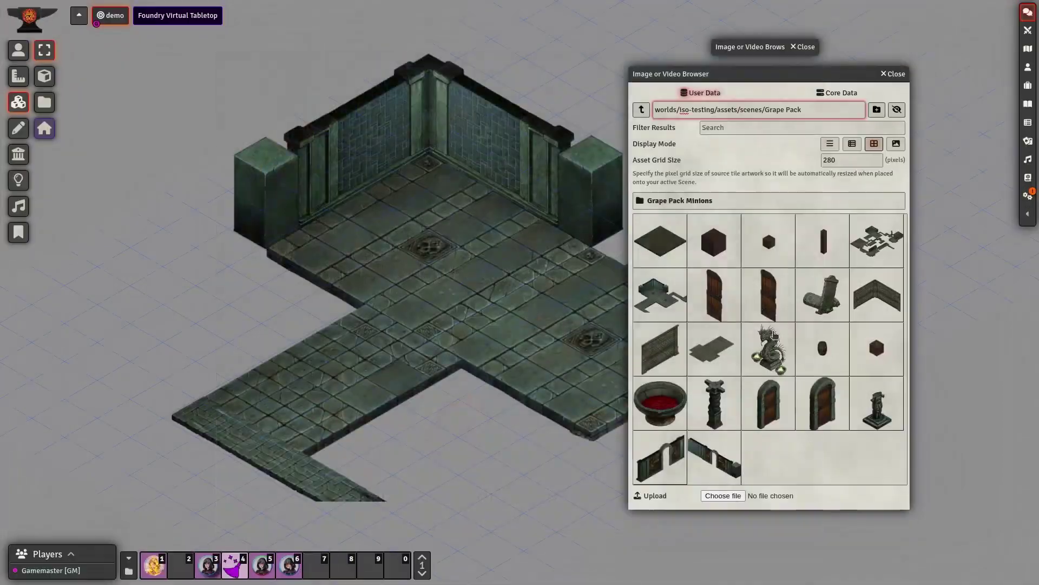
drag(715, 455, 518, 363)
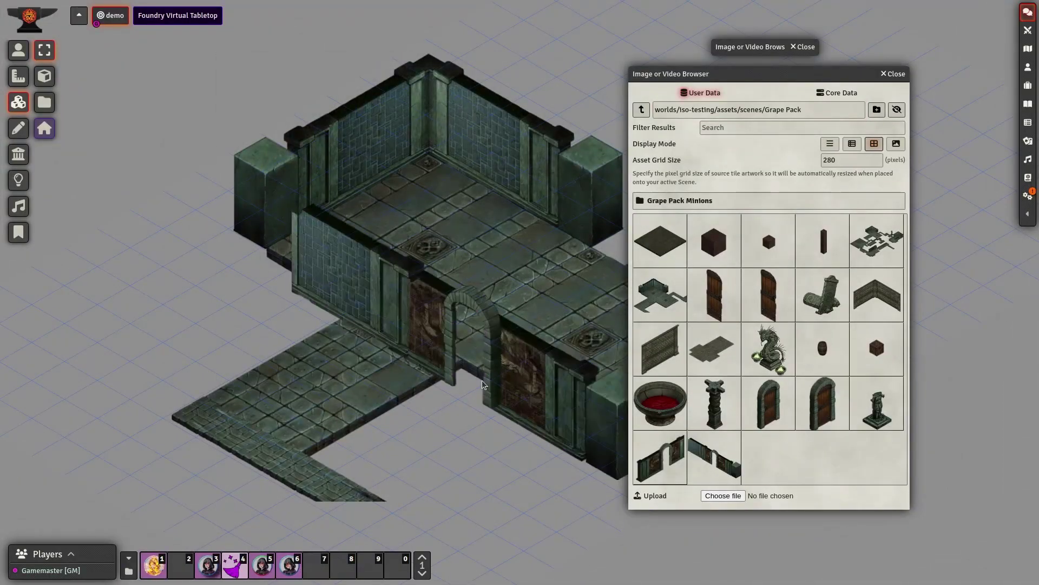
drag(539, 322, 487, 337)
scroll(448, 363, up, 10)
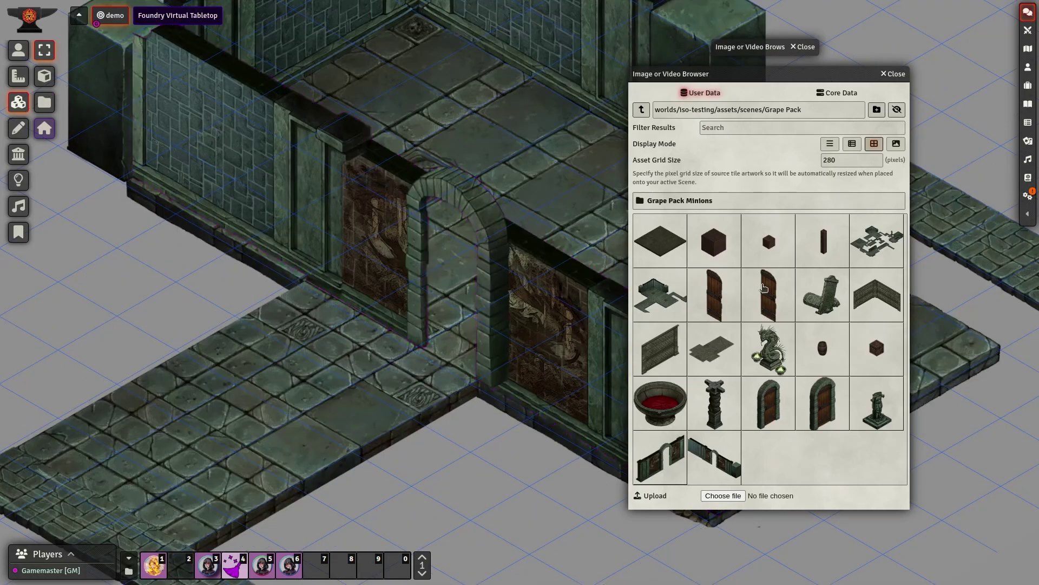
Place the wooden door tile in the archway and the dragon statue, warrior statue and pillar tiles inside the room.
drag(599, 301, 452, 309)
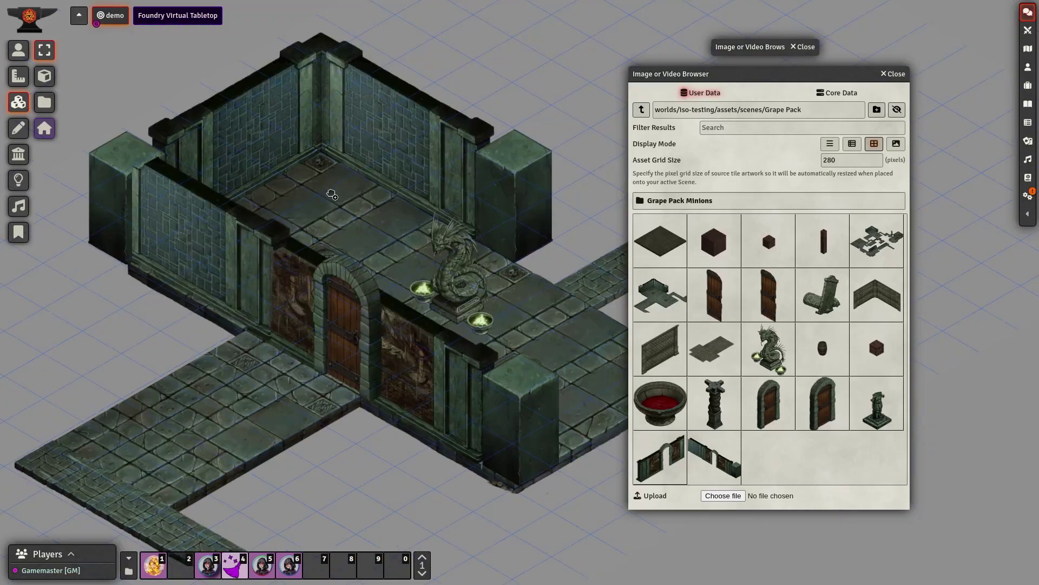
drag(332, 195, 323, 191)
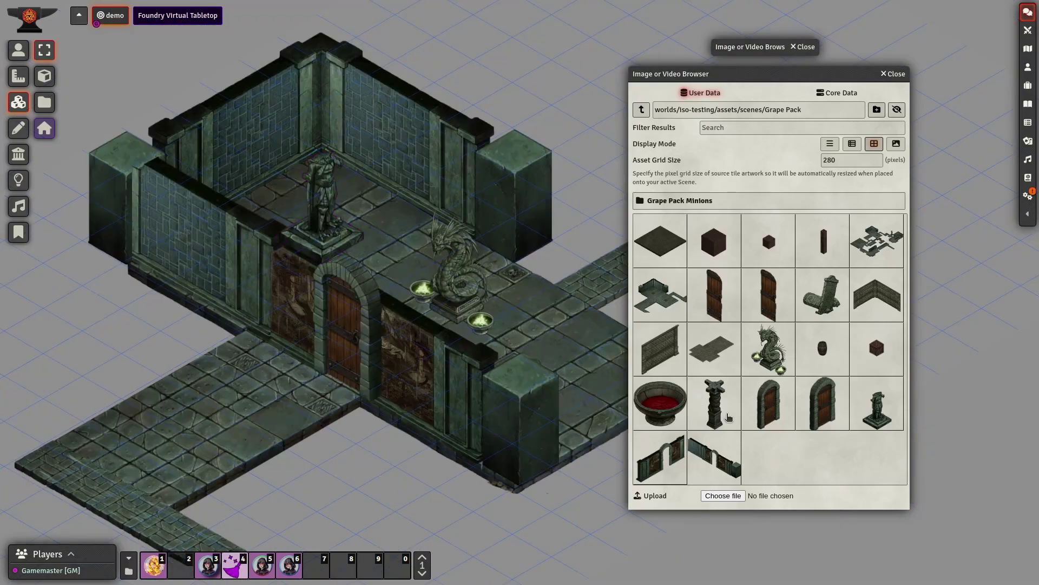
drag(555, 341, 558, 339)
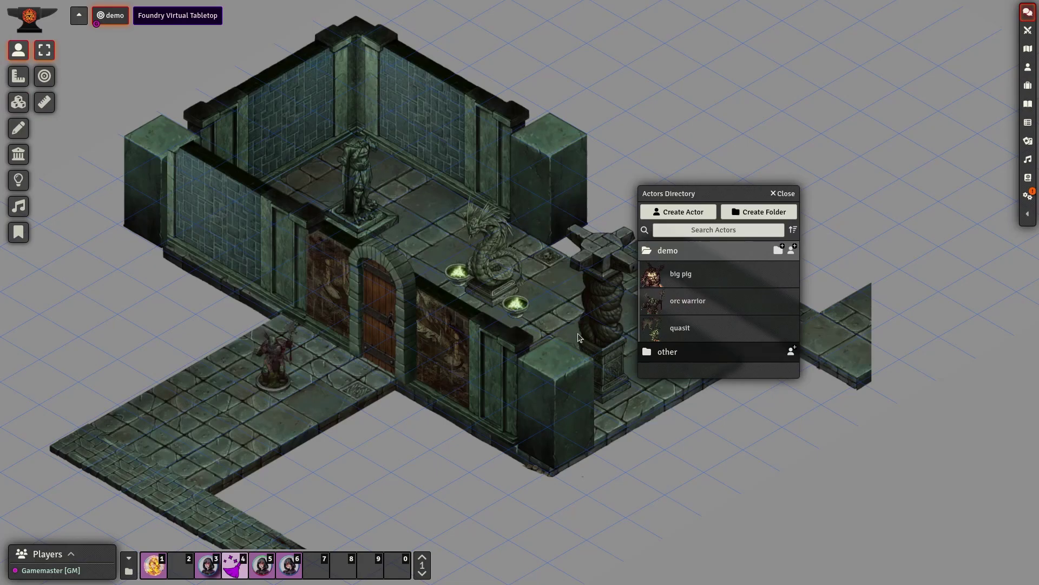
Place two quasit tokens and the big pig token from the demo actors folder inside the room.
drag(361, 185, 379, 179)
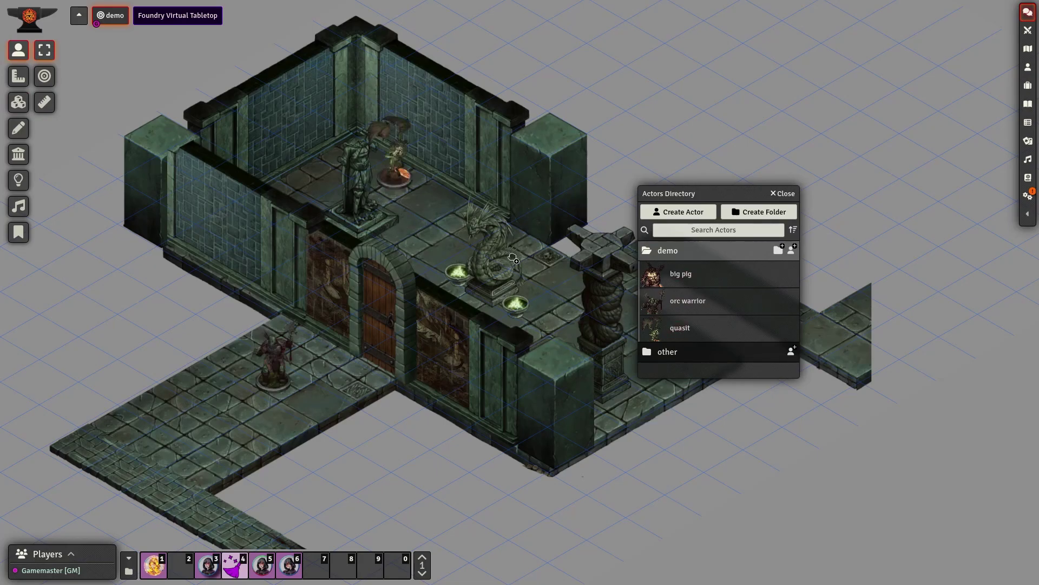
drag(512, 258, 346, 218)
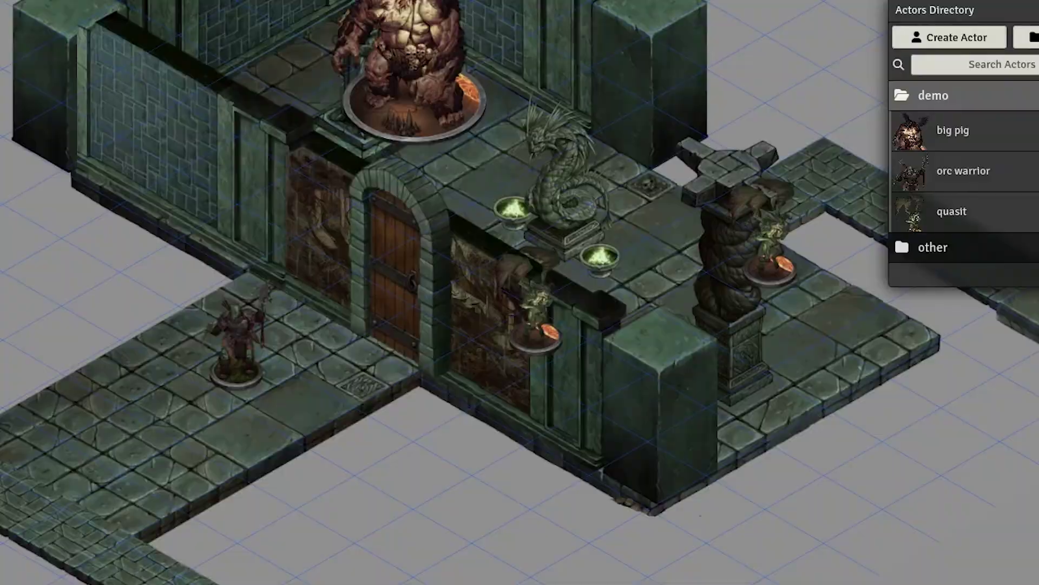
Enable "Draw grid below tiles and tokens" in the Grape Juice Isometrics game settings.
click(1027, 196)
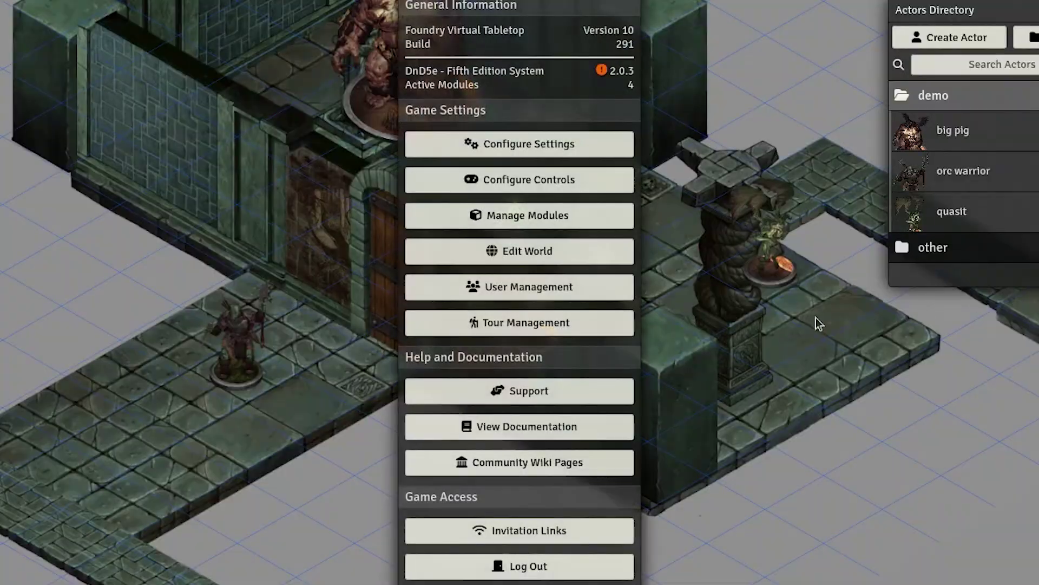
click(573, 150)
click(276, 166)
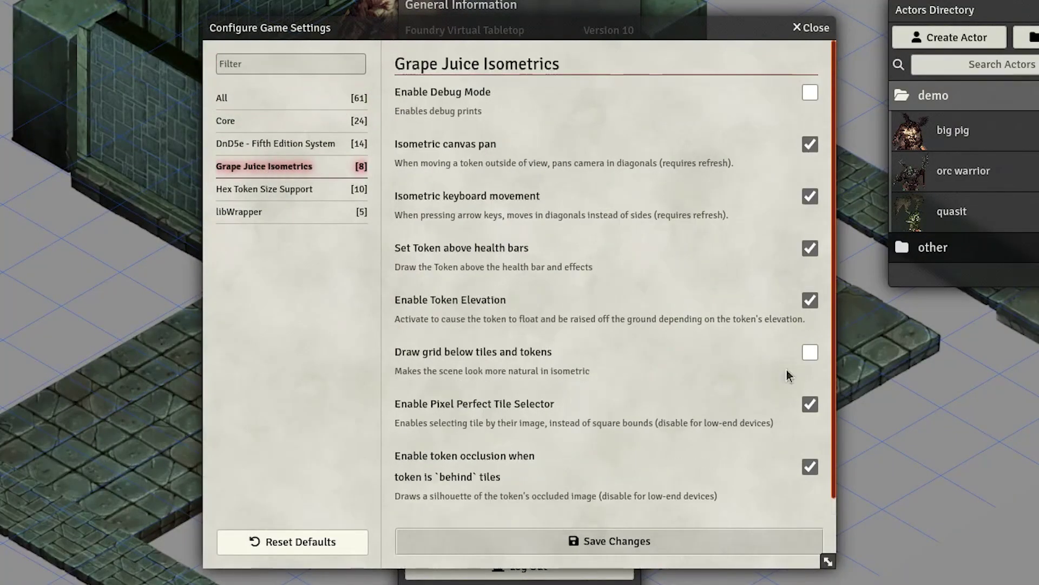
click(804, 357)
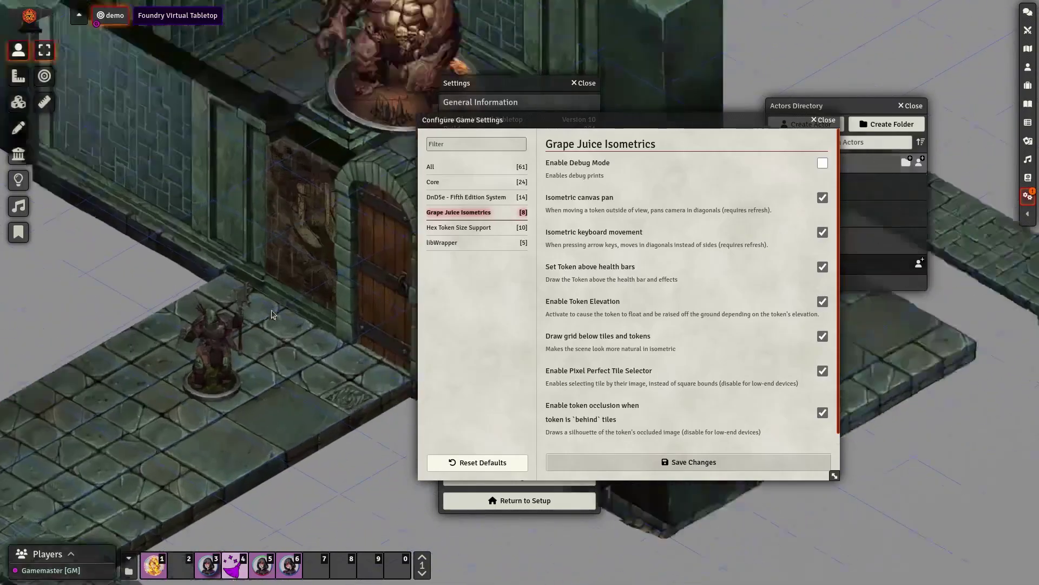
Draw walls along the base of the front wall tile on both sides of the archway and a door segment across the opening.
drag(151, 192, 405, 342)
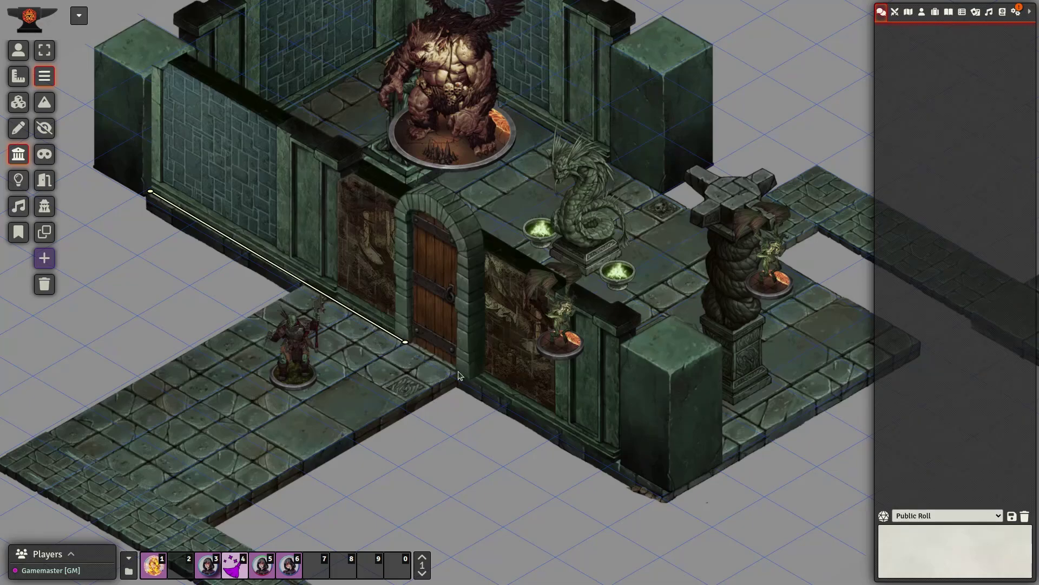
drag(458, 371, 669, 491)
click(44, 179)
scroll(321, 454, up, 5)
mouse_move(429, 400)
mouse_down()
mouse_move(361, 367)
mouse_move(412, 330)
mouse_move(504, 387)
mouse_up()
key(Delete)
scroll(398, 387, down, 4)
Reset the scene's fog of war exploration and select the orc warrior token in the corridor.
click(18, 180)
click(44, 128)
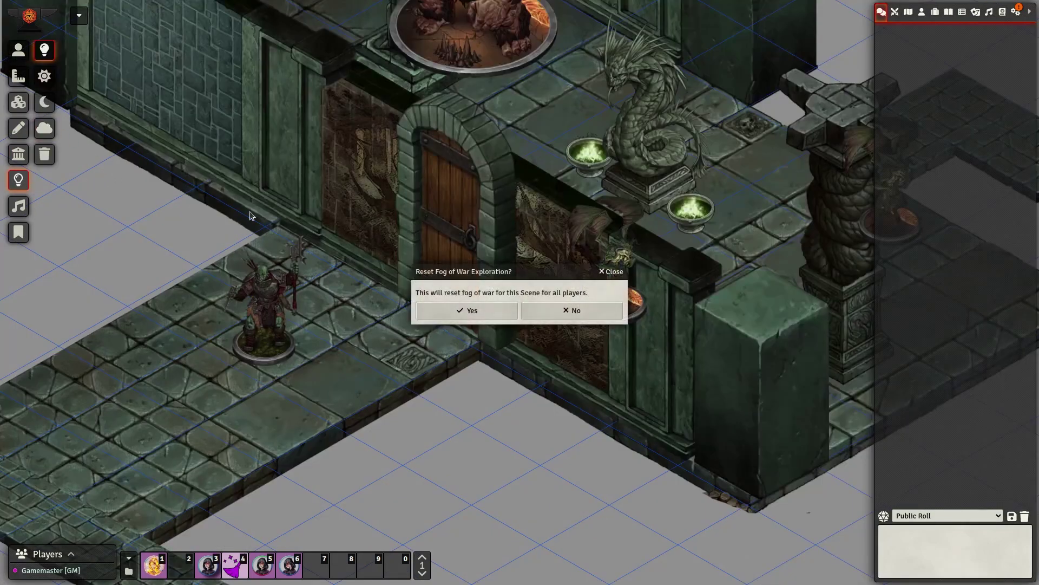
click(440, 316)
click(18, 50)
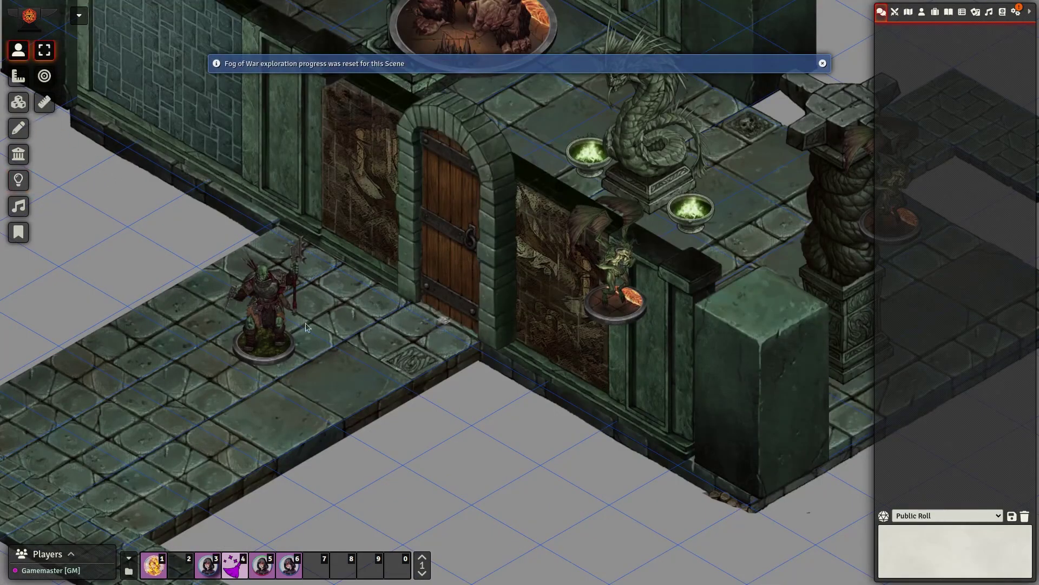
click(280, 348)
Attach the front wall tile to the two wall segments on either side of the archway in its isometric settings.
drag(347, 347, 325, 364)
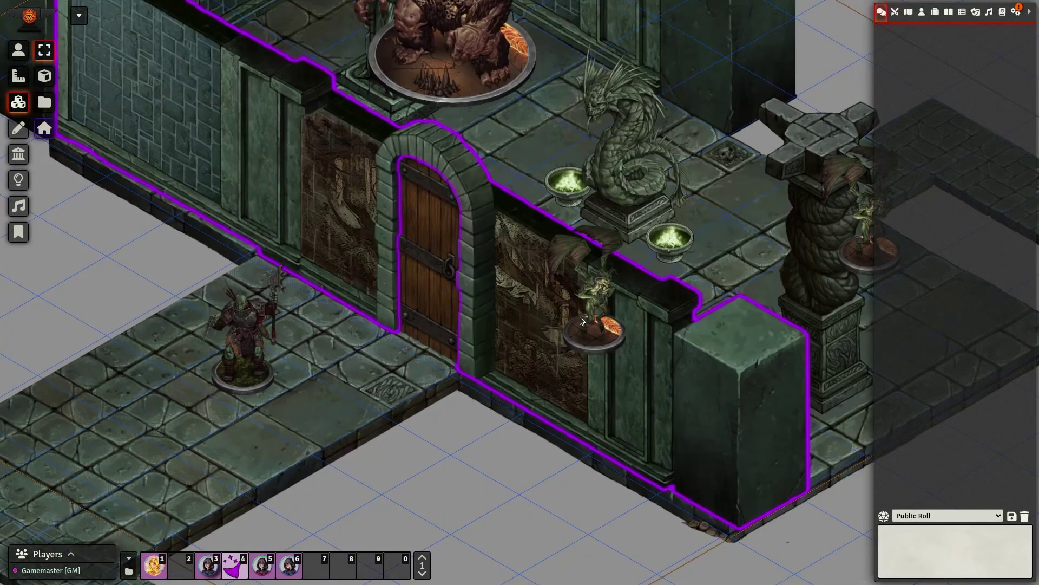
double_click(529, 305)
click(842, 165)
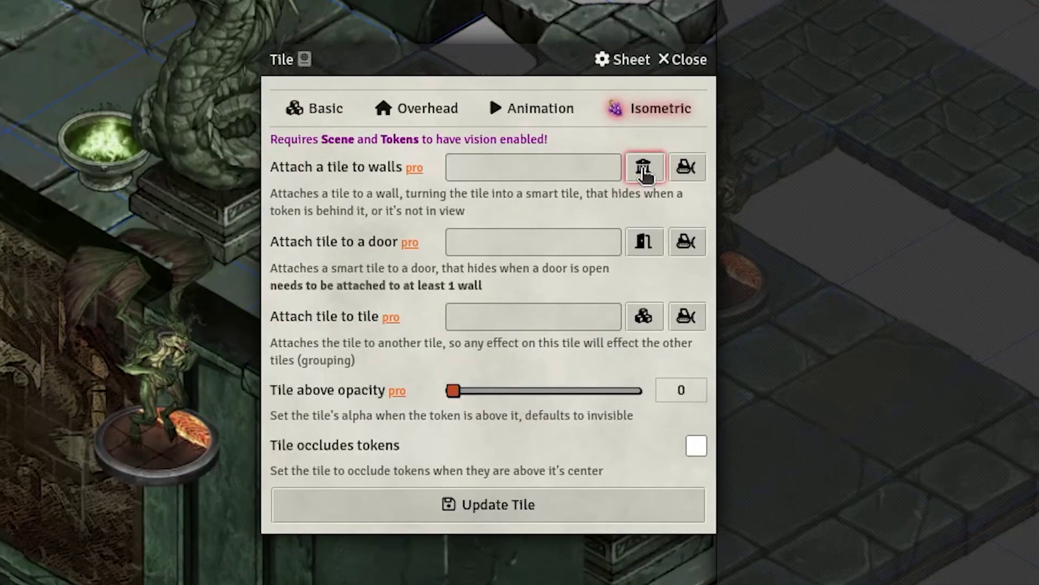
click(644, 172)
click(192, 197)
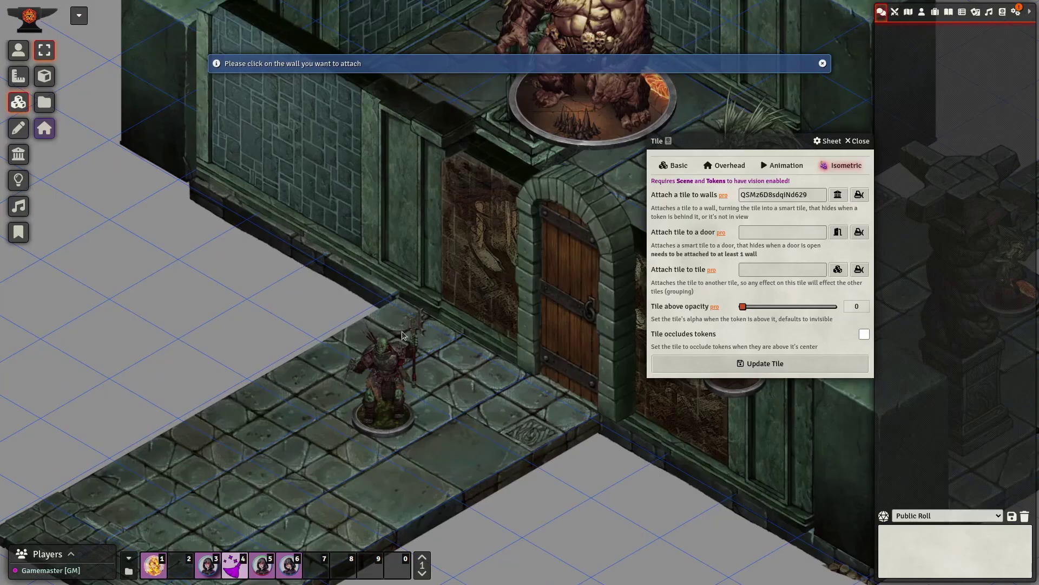
drag(540, 465, 438, 398)
click(838, 195)
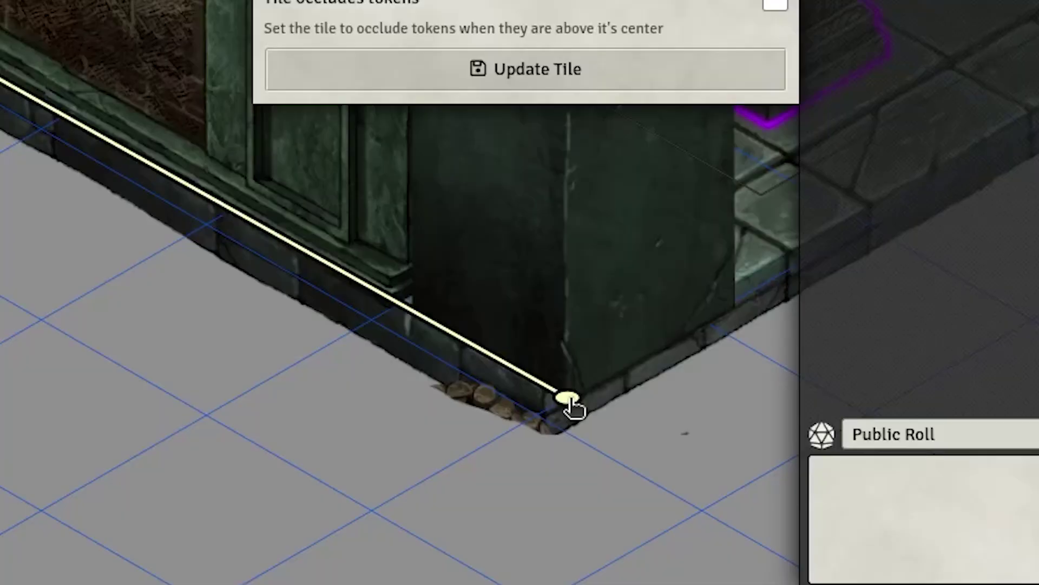
click(570, 400)
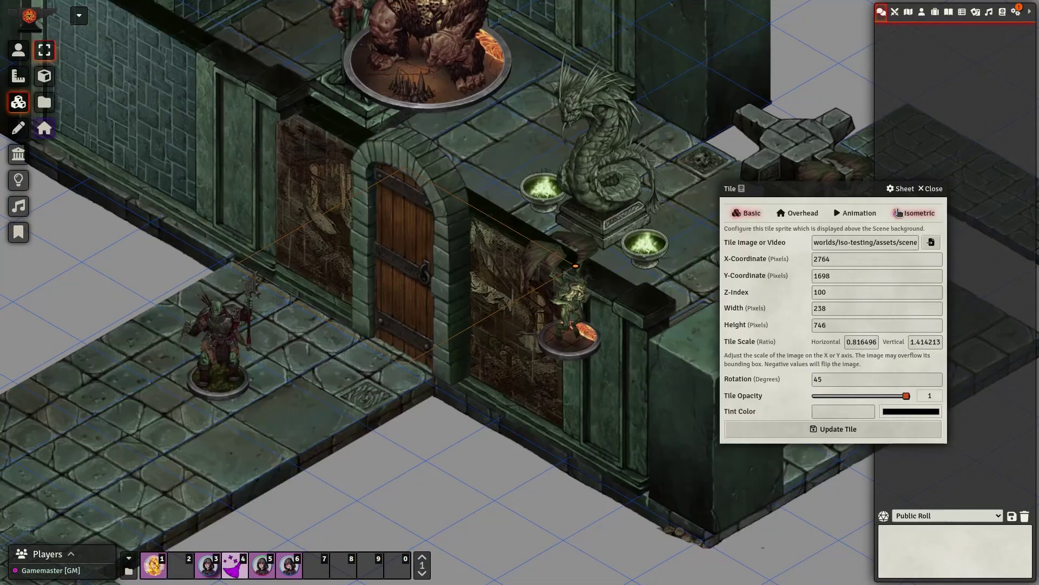
Attach the wooden door tile to both wall segments beside the archway in its isometric settings.
click(914, 213)
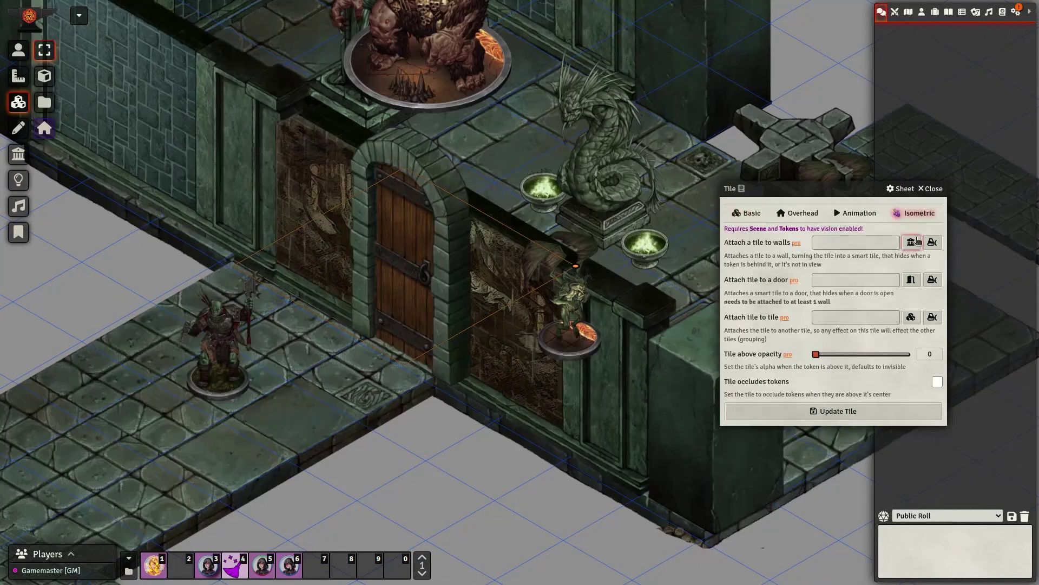
click(915, 240)
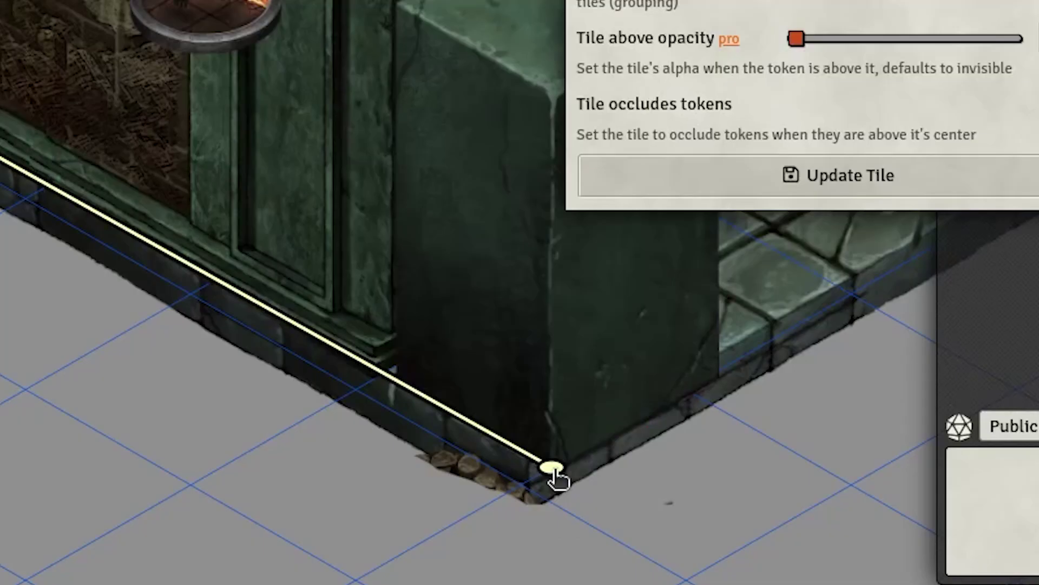
click(553, 469)
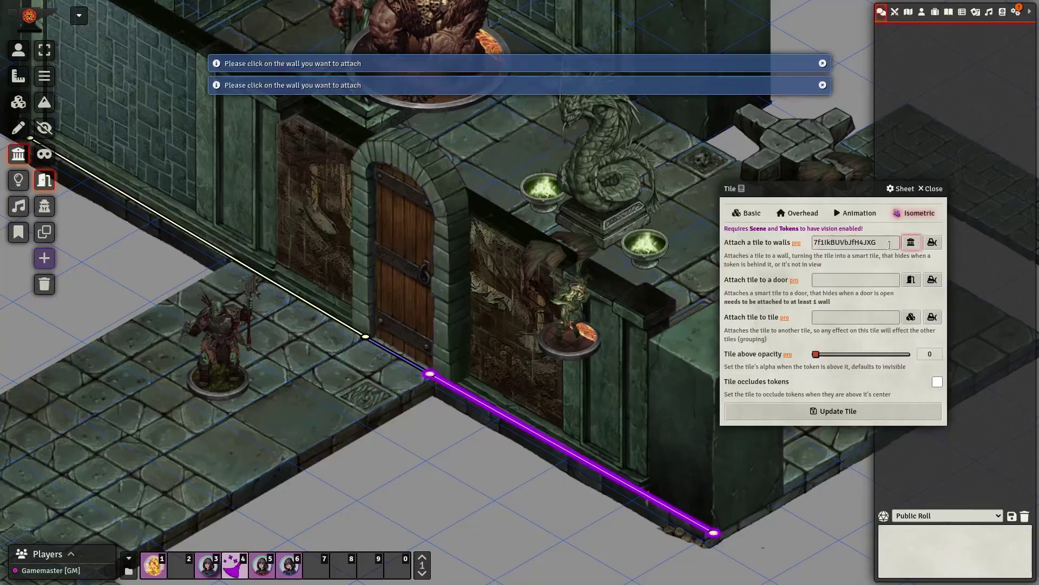
drag(268, 196, 331, 208)
click(341, 274)
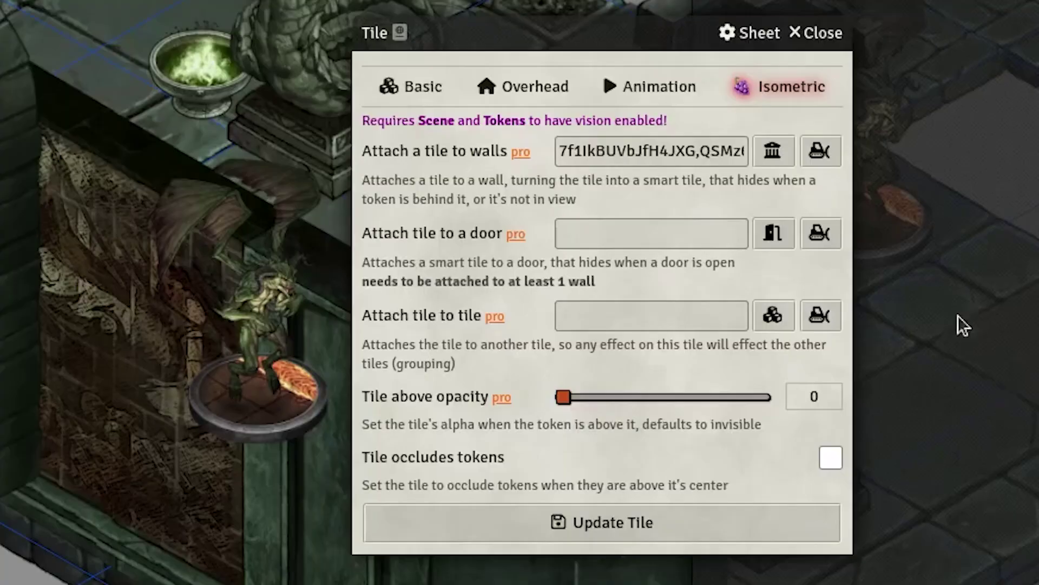
Attach the wooden door tile to the door segment in the archway and update the tile.
click(773, 234)
click(428, 417)
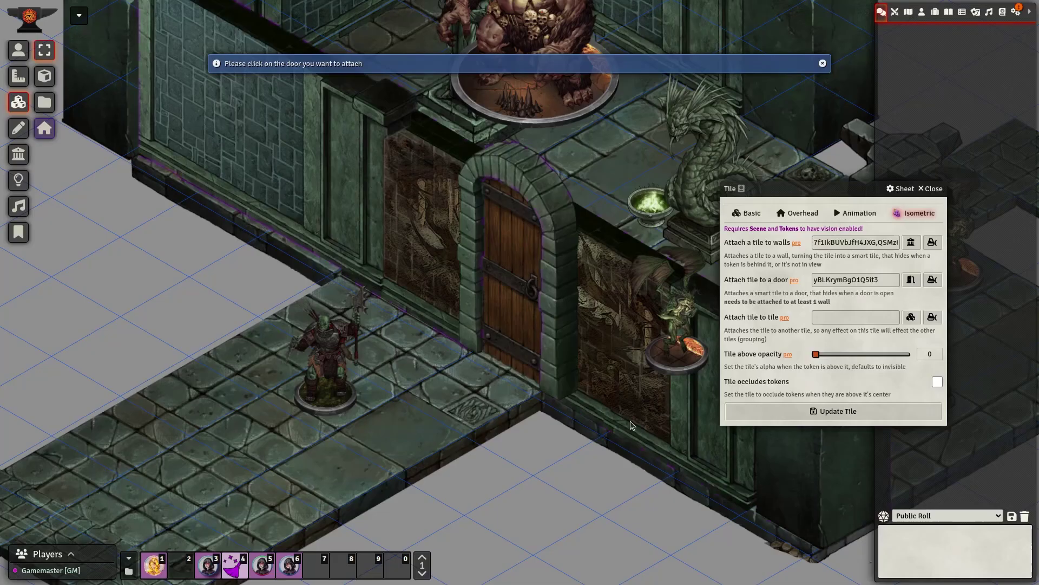
click(739, 414)
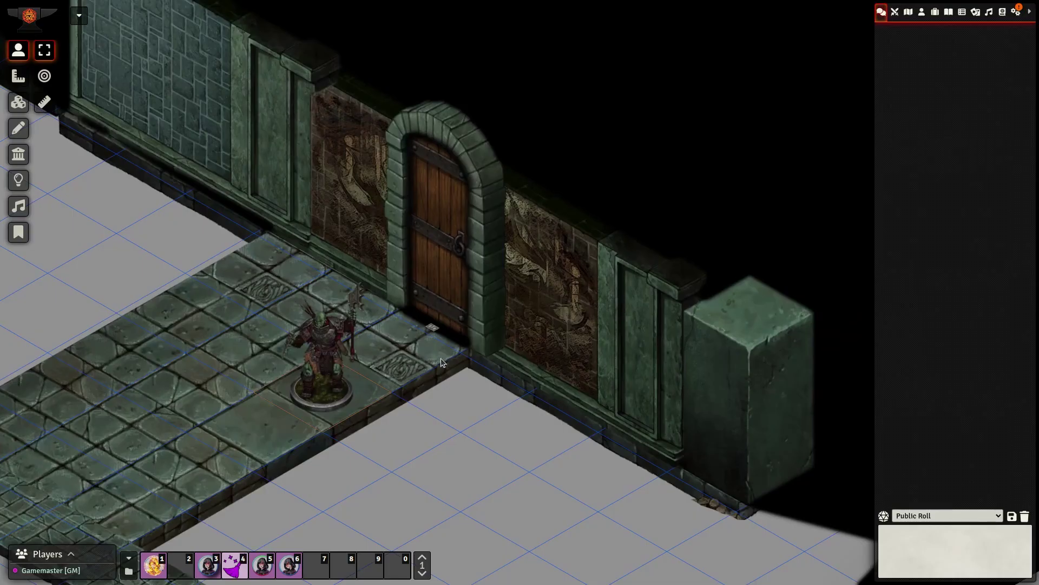
Open the door in the archway and move the orc warrior token through it into the room.
click(433, 329)
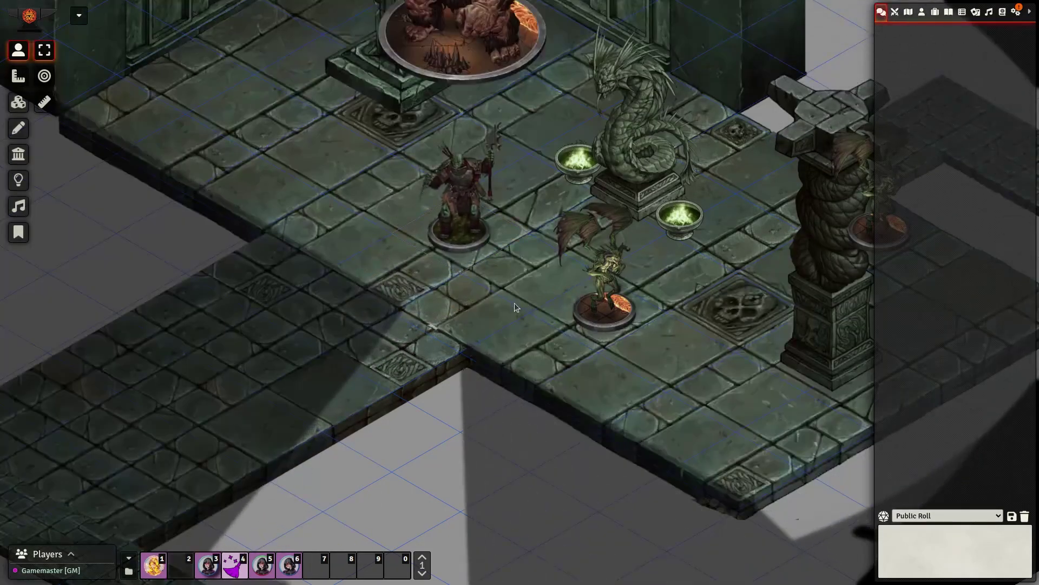
drag(515, 303, 427, 428)
scroll(428, 427, down, 9)
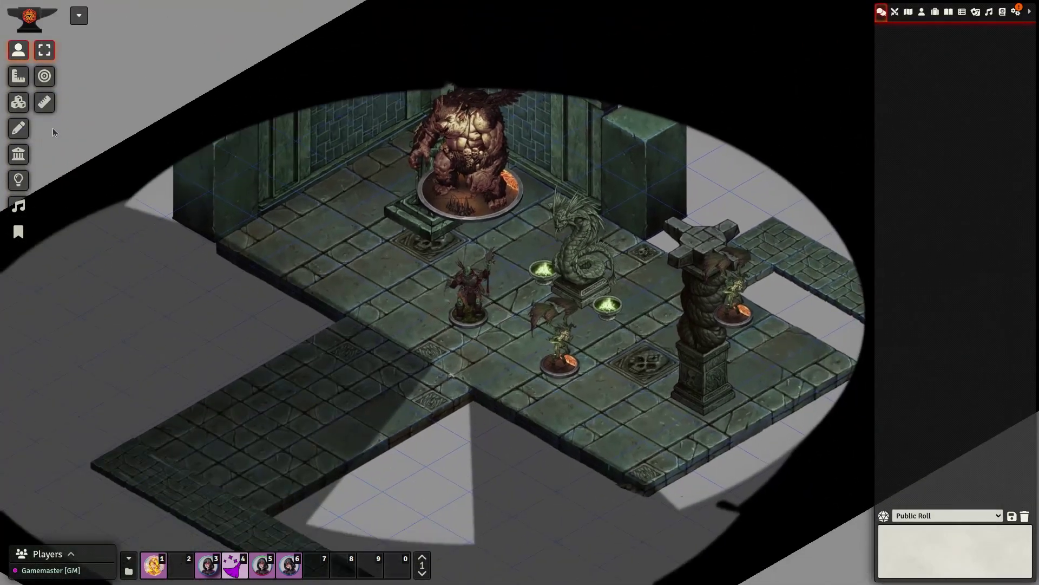
Raise the front wall tile's "Tile above opacity" to a semi-transparent level, update it and check the effect with the orc warrior token.
click(18, 102)
double_click(355, 275)
click(932, 68)
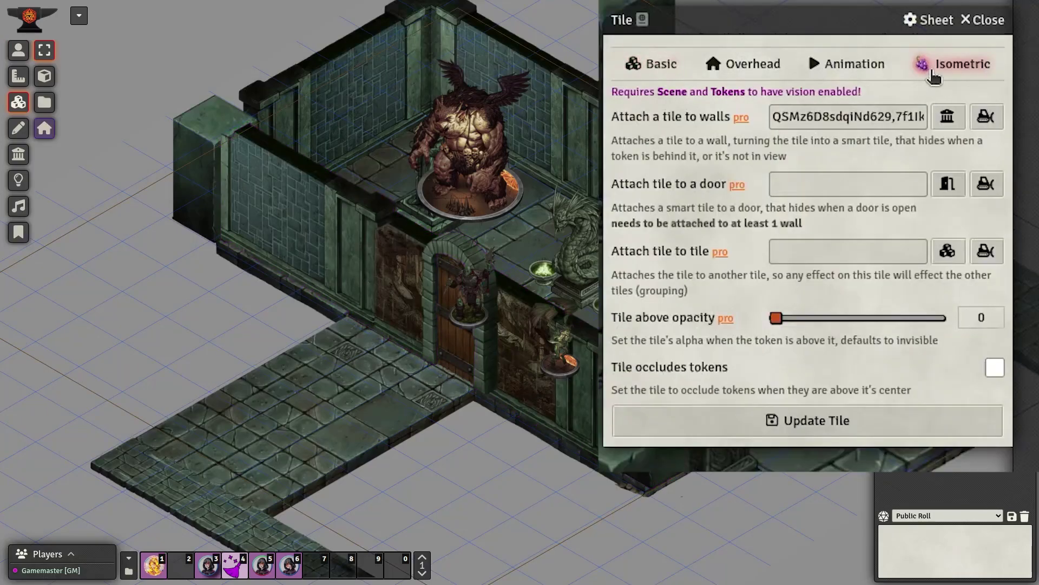
click(850, 317)
click(828, 420)
click(18, 49)
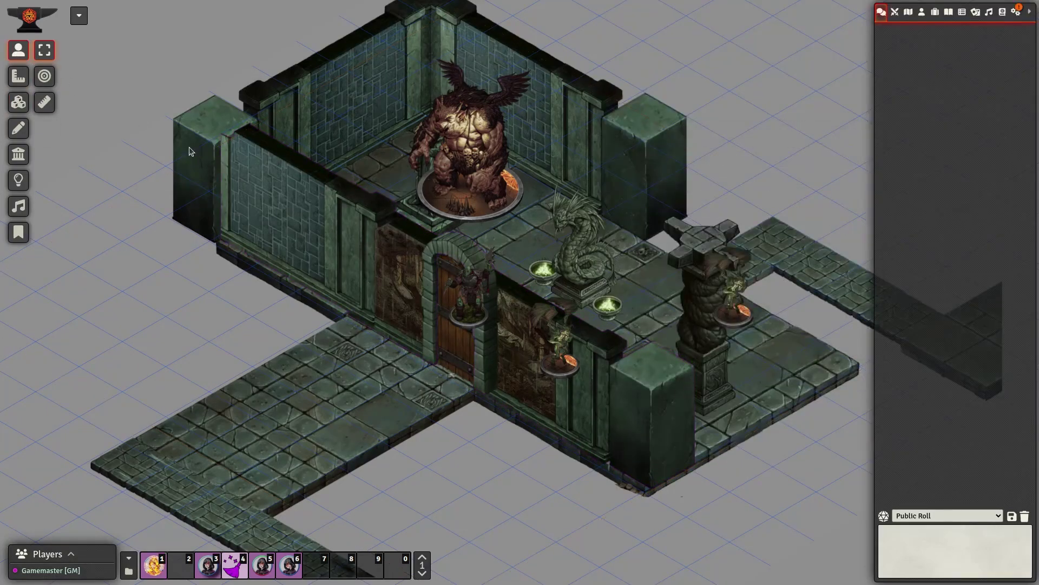
click(469, 316)
scroll(441, 359, up, 3)
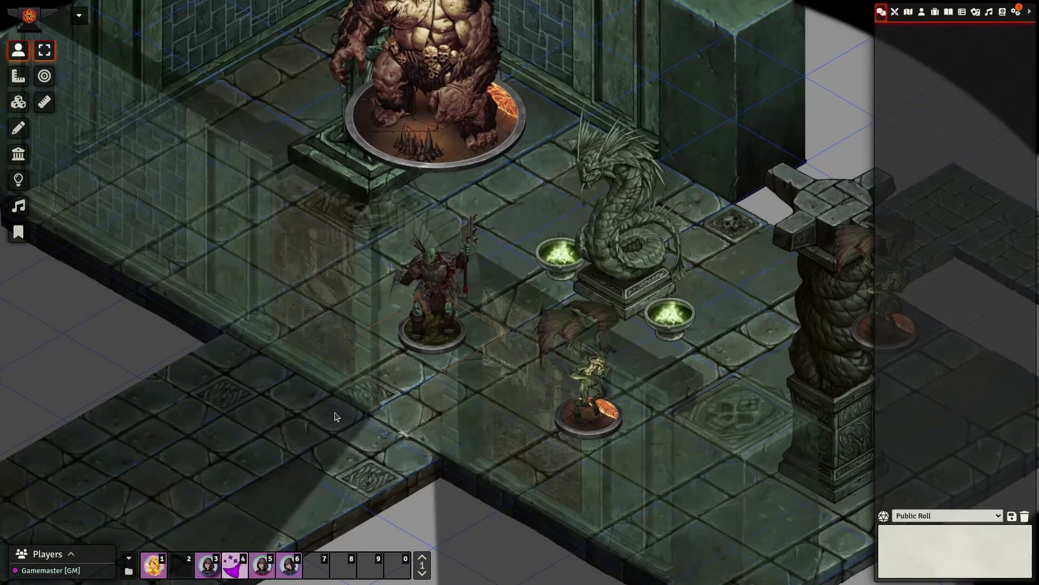
Enable "Tile occludes tokens" for the warrior statue tile and update it.
drag(377, 413, 414, 378)
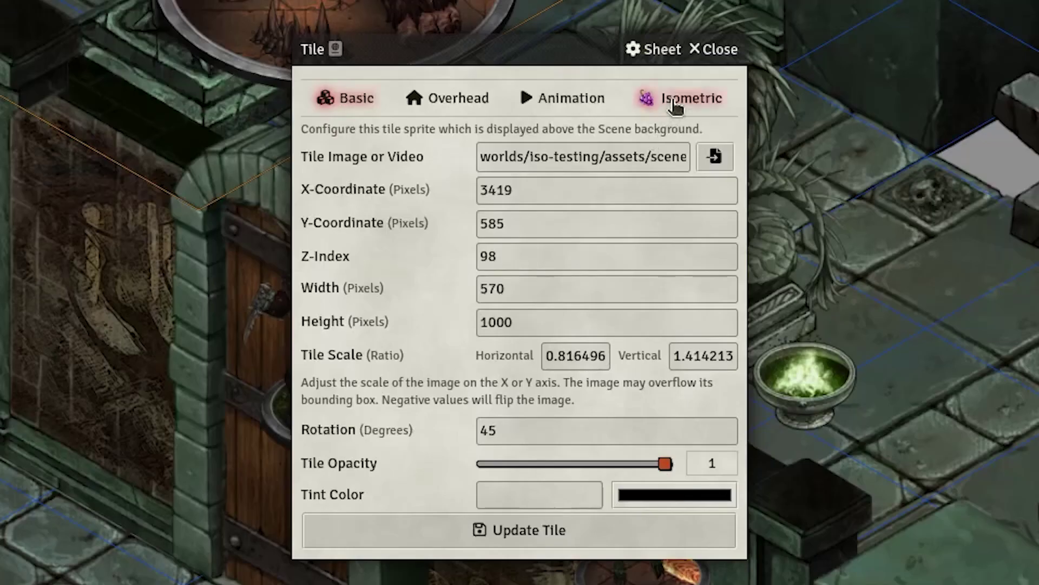
click(677, 101)
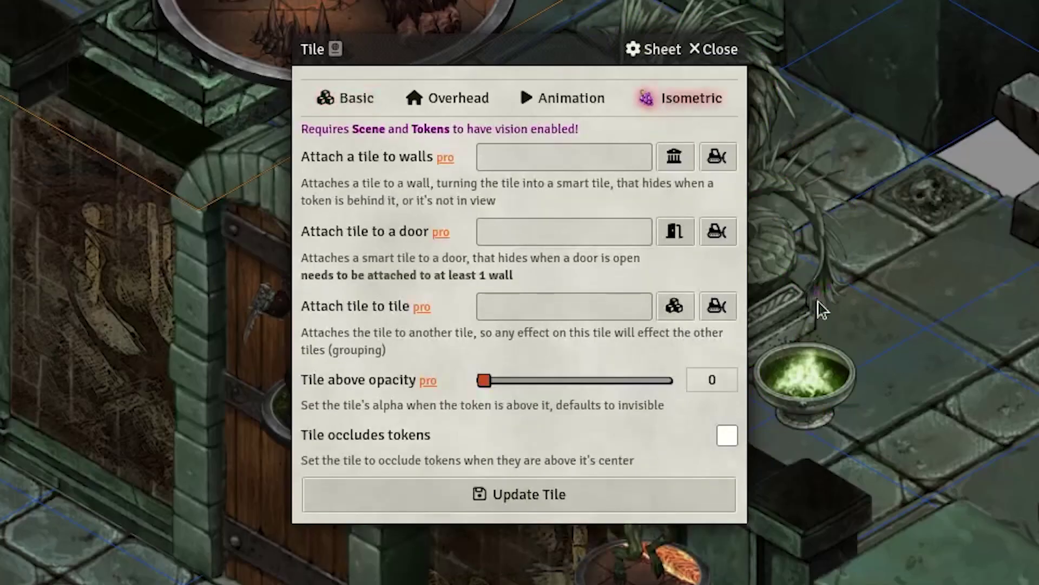
click(727, 434)
click(687, 495)
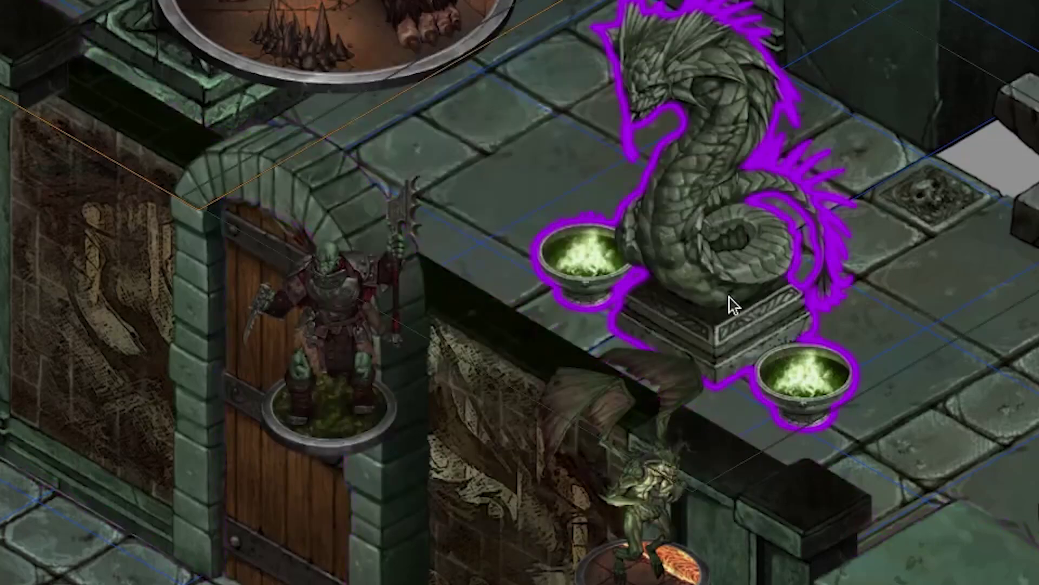
Enable "Tile occludes tokens" for the dragon statue tile and update it.
double_click(729, 296)
click(709, 102)
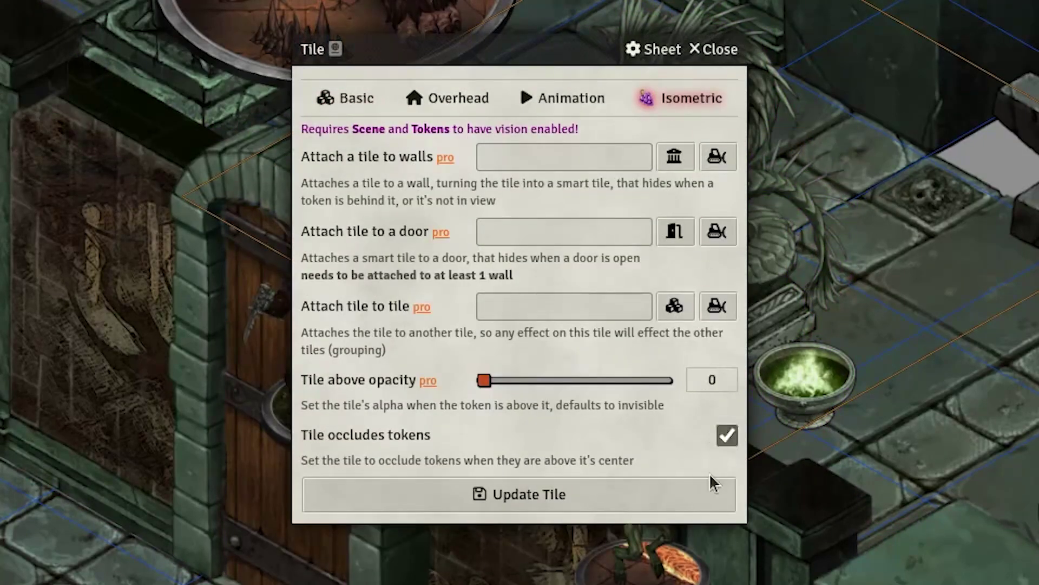
click(711, 476)
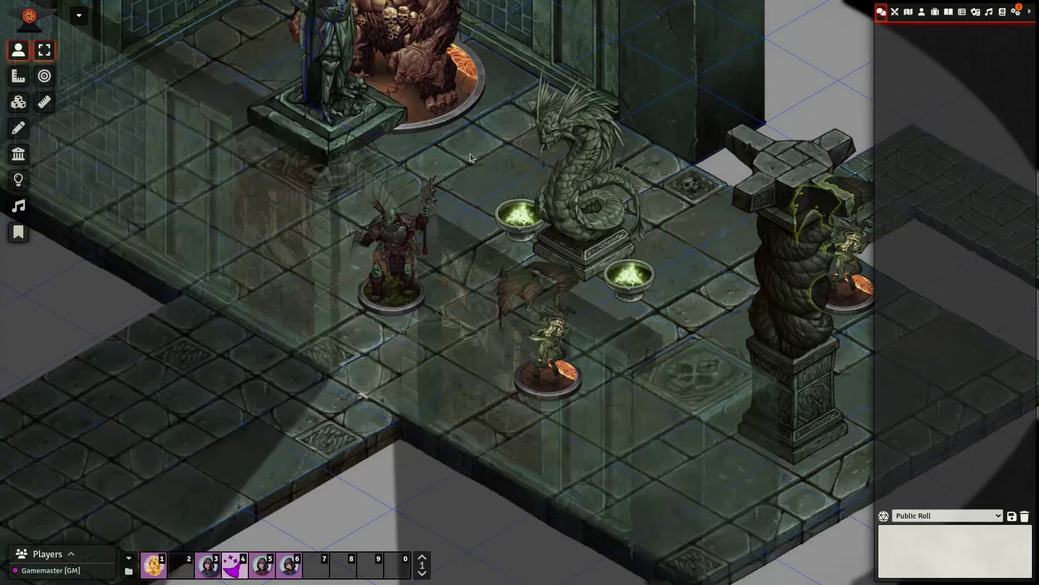
Move the quasit token to one side of the dragon statue and then the other to check the statue's occlusion.
drag(470, 155, 416, 189)
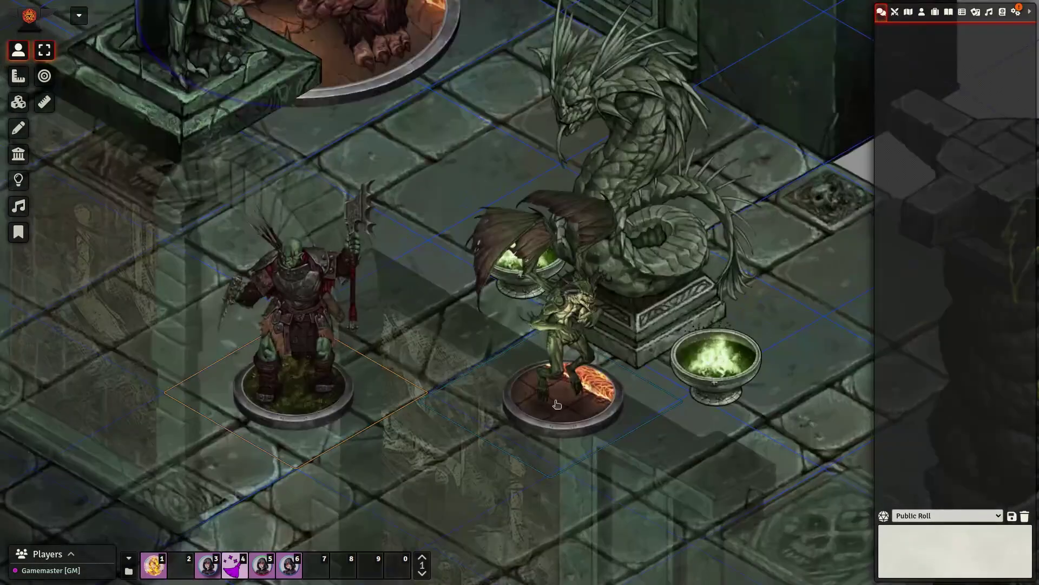
drag(557, 359, 714, 269)
scroll(817, 344, down, 7)
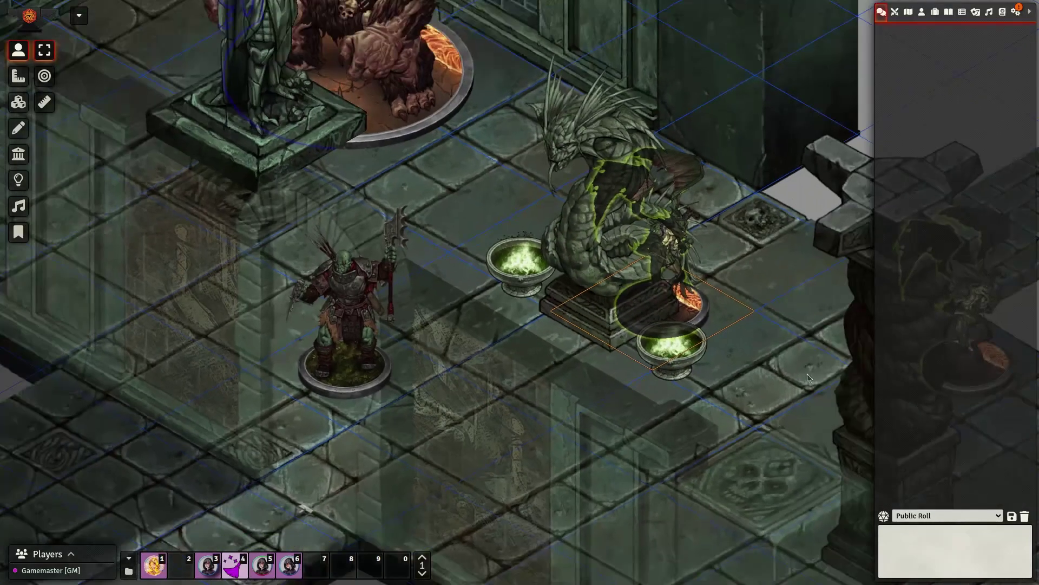
drag(628, 310, 575, 269)
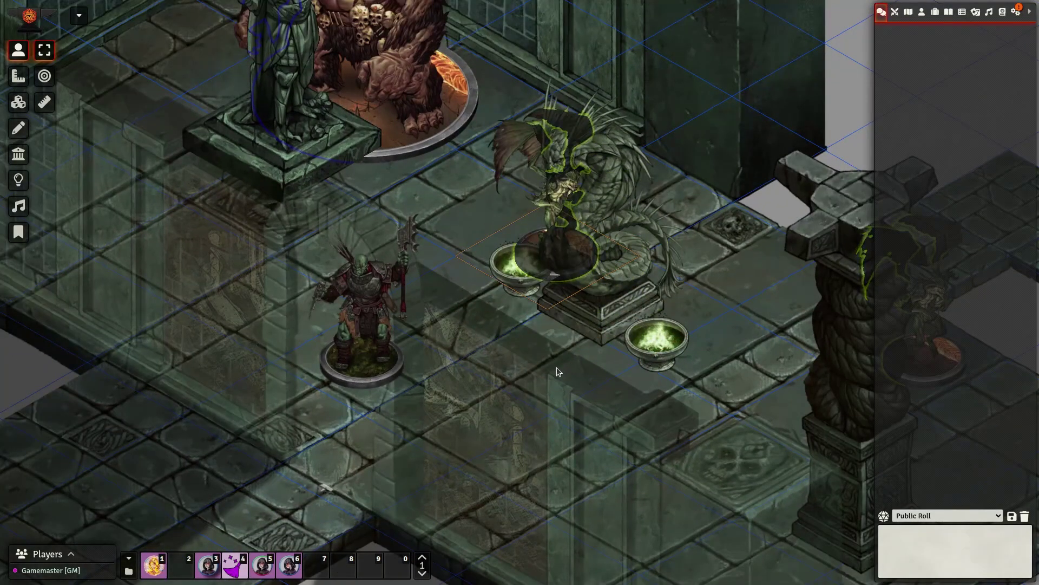
scroll(556, 367, down, 4)
Open the quasit token's isometric settings and disable its outline and occlusion fill color.
right_click(544, 248)
click(442, 297)
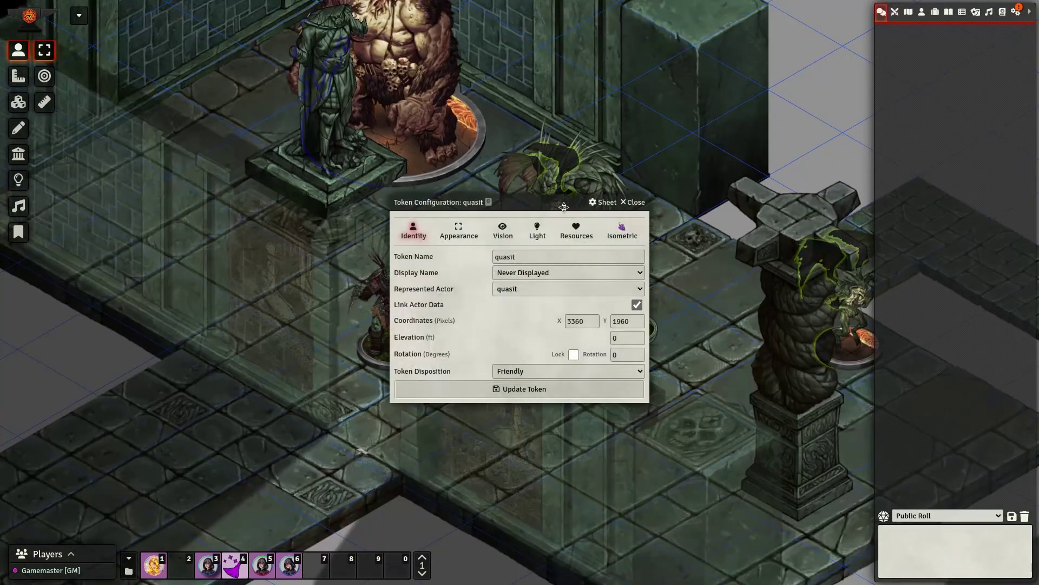
drag(563, 207, 370, 191)
click(427, 215)
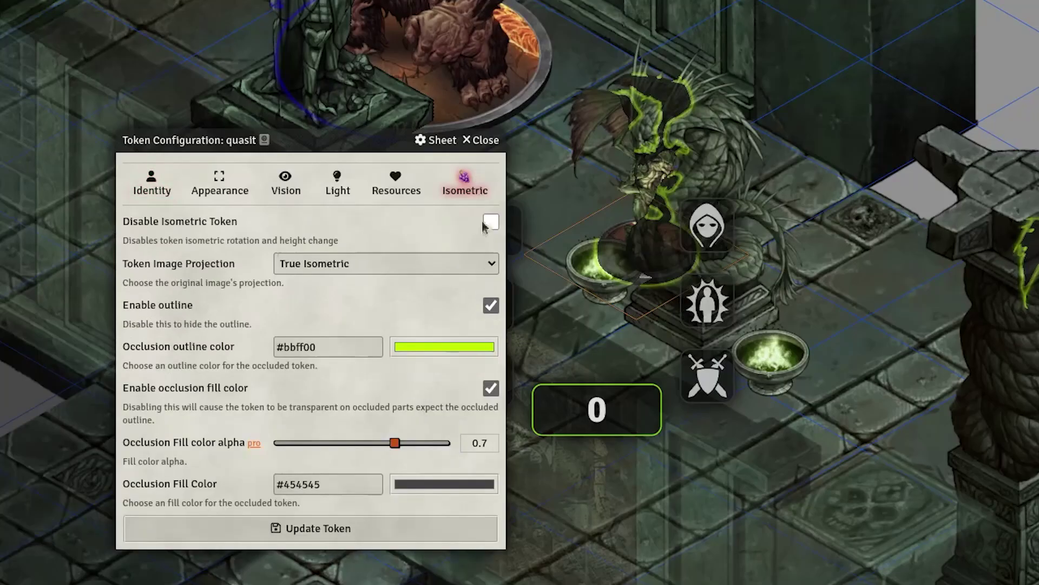
click(490, 308)
scroll(508, 403, up, 5)
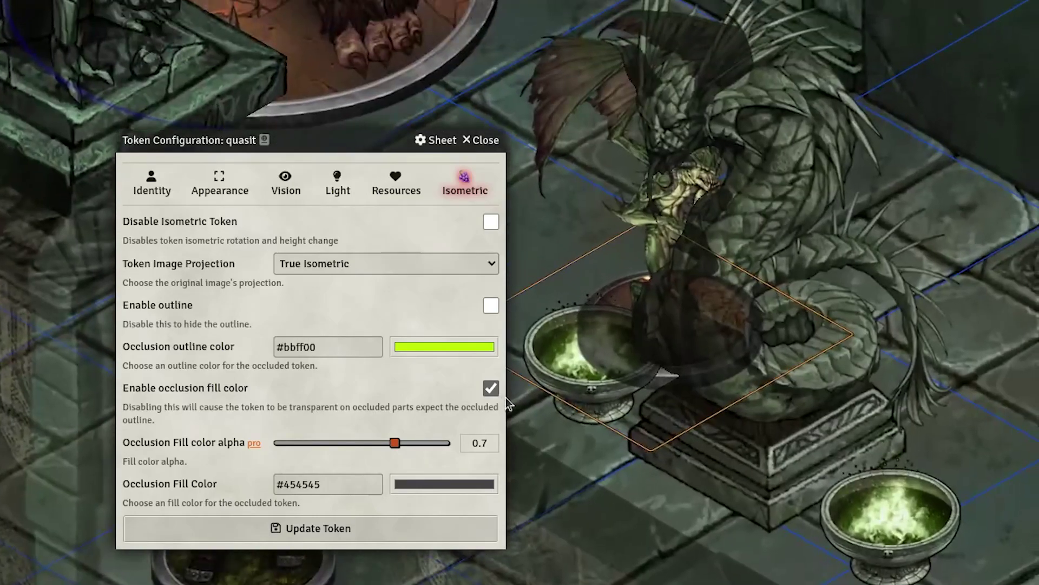
click(491, 388)
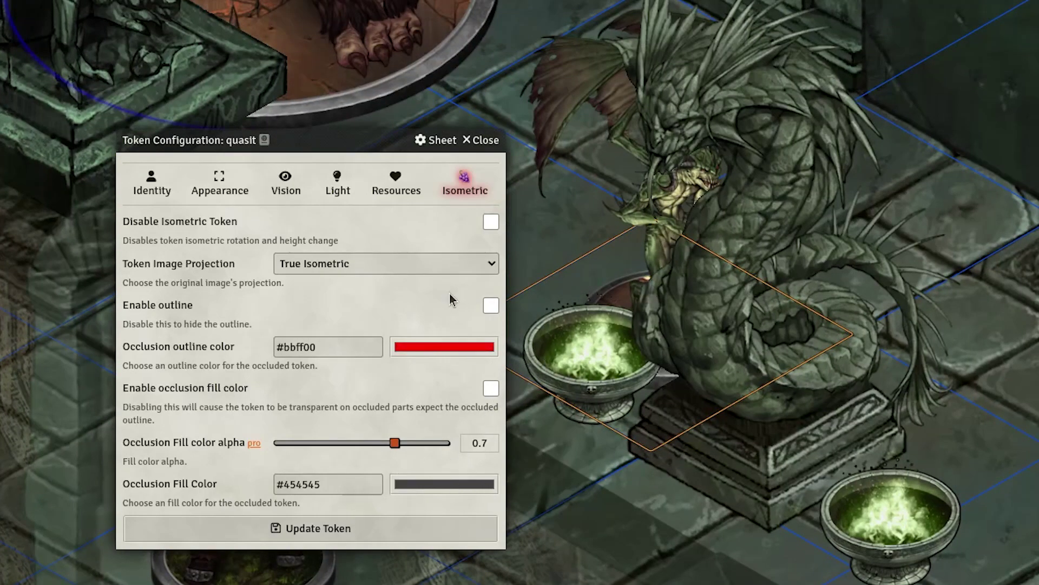
Re-enable the quasit's outline in #ff0000 and its occlusion fill in red, and update the token.
click(491, 307)
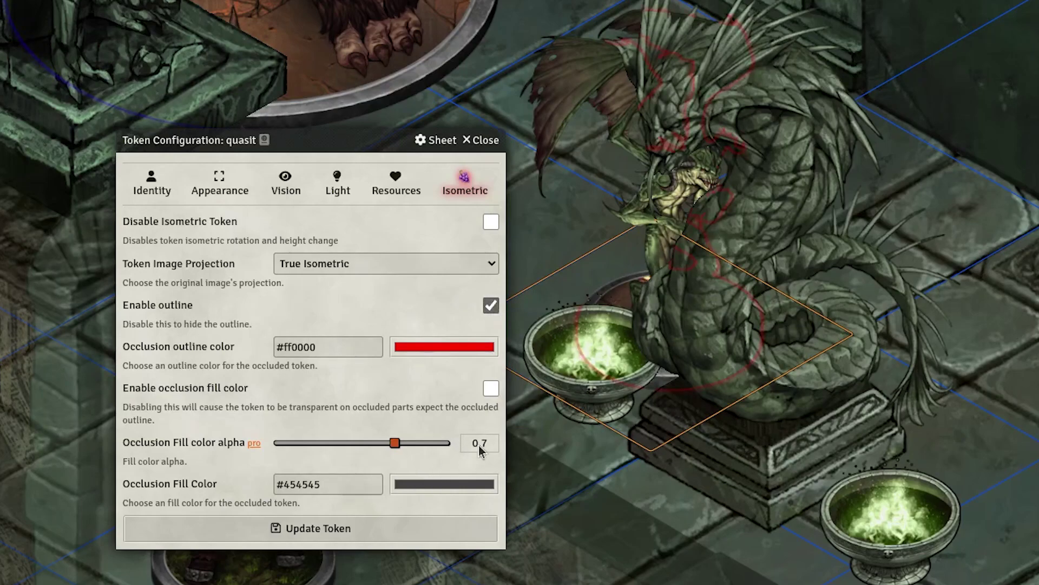
click(490, 390)
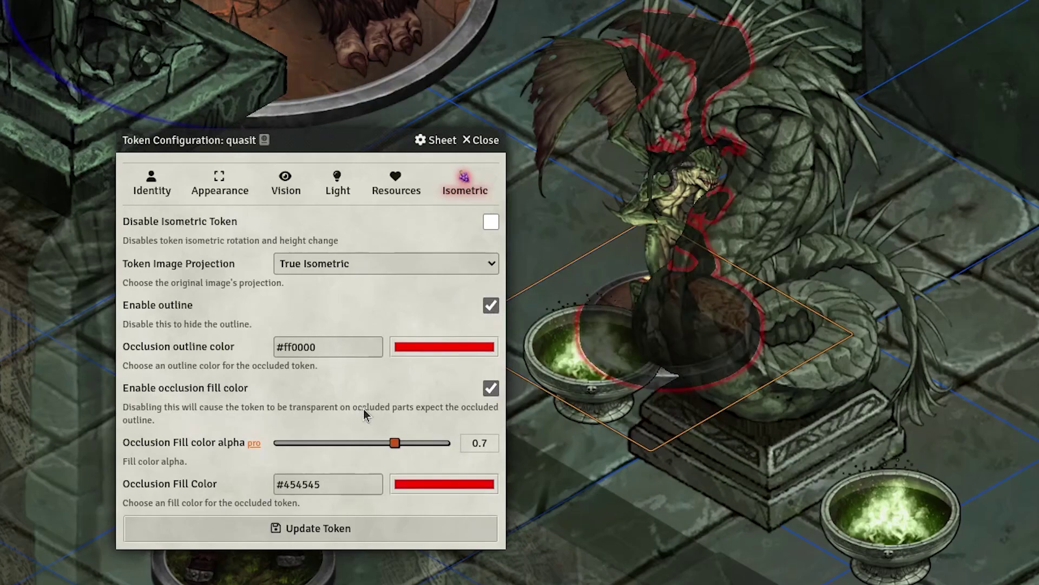
click(403, 527)
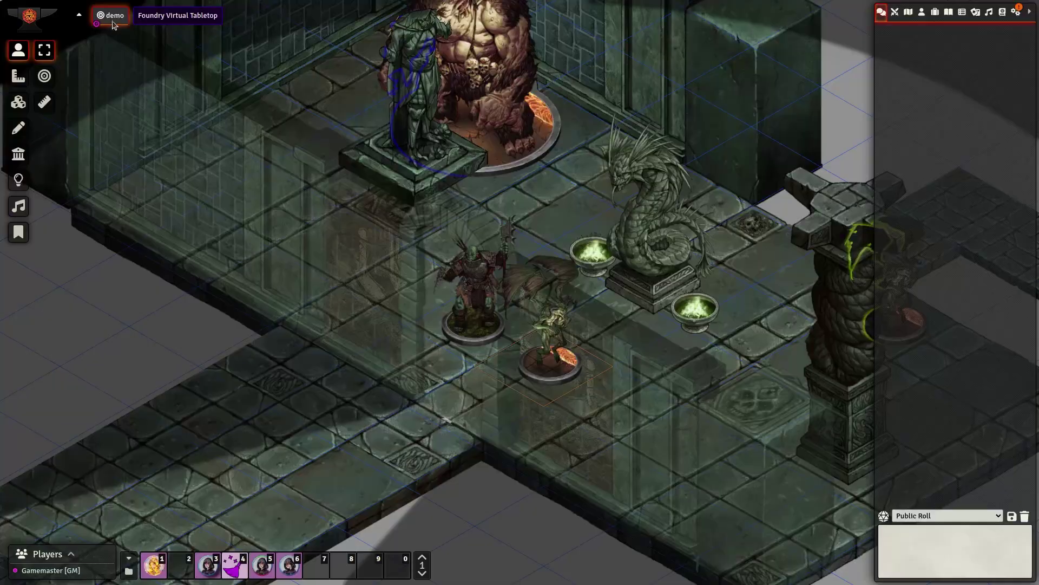
Enable "Linked tiles occlude tokens" in the demo scene's isometric configuration and save the changes.
right_click(114, 25)
click(122, 31)
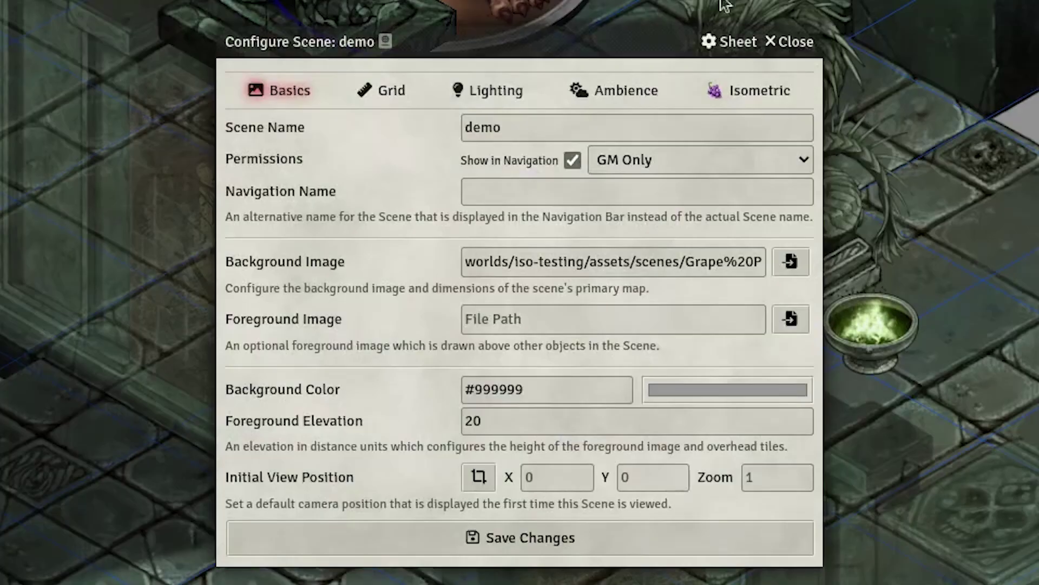
click(640, 191)
click(802, 183)
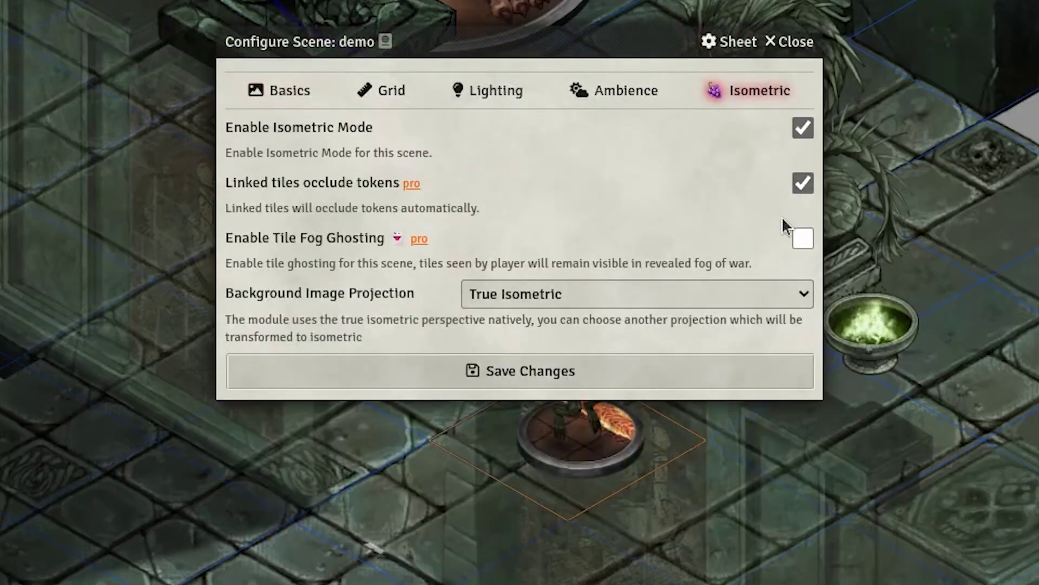
click(758, 372)
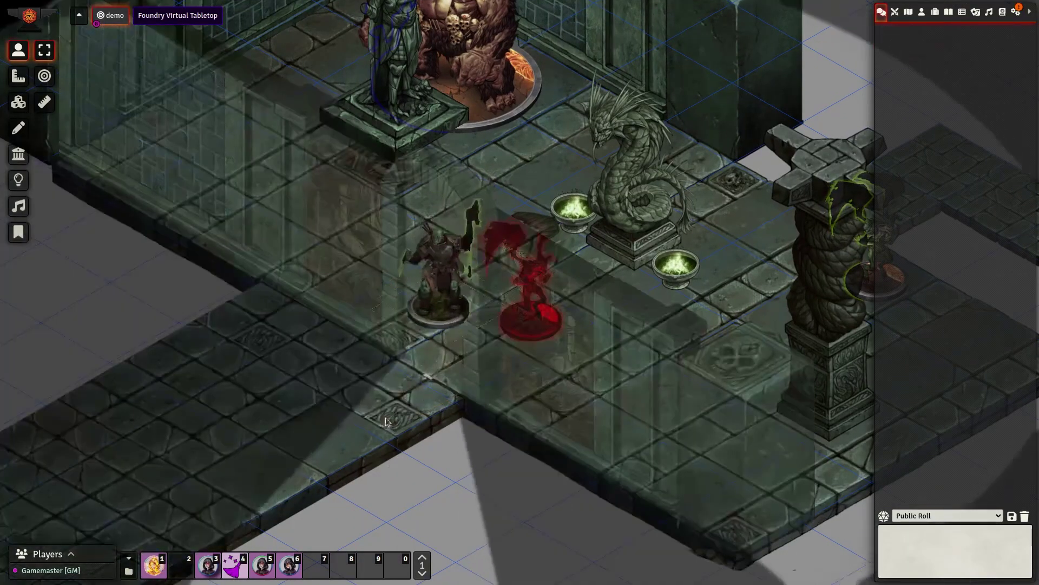
Move the orc warrior token out of the room to the floor in front of the archway.
drag(447, 355, 405, 407)
click(425, 379)
click(427, 378)
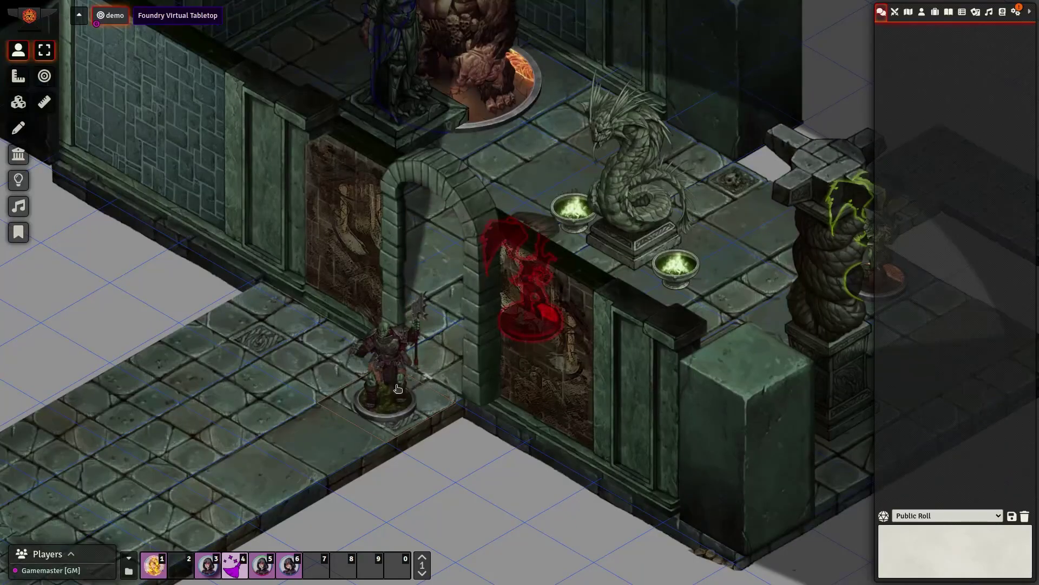
Reset the scene's fog of war exploration and move the orc warrior token back through the archway beside the quasit.
drag(219, 338, 283, 360)
scroll(284, 360, down, 6)
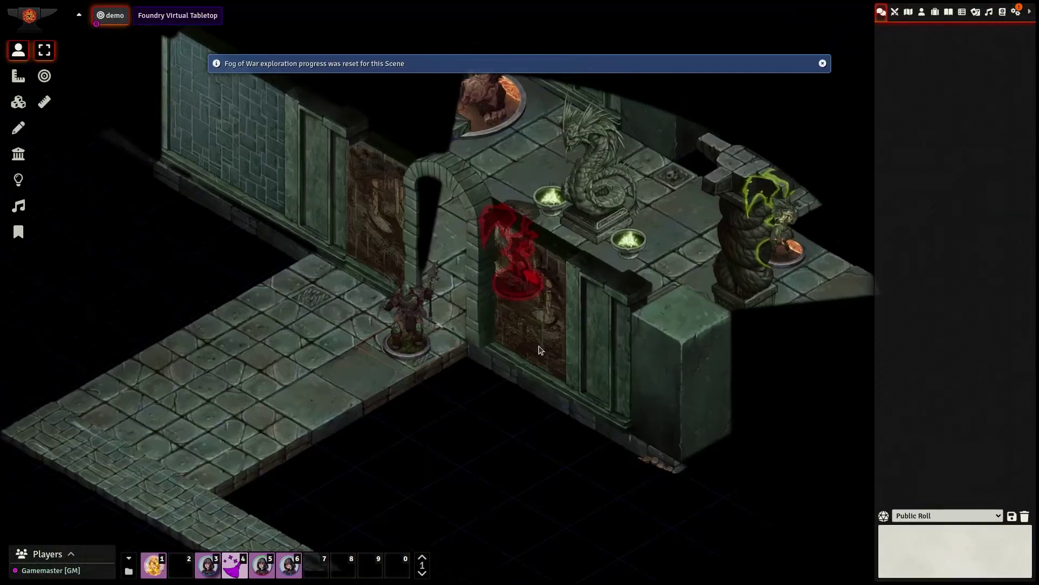
drag(477, 348, 456, 424)
drag(404, 403, 455, 313)
drag(501, 223, 592, 327)
scroll(592, 327, up, 5)
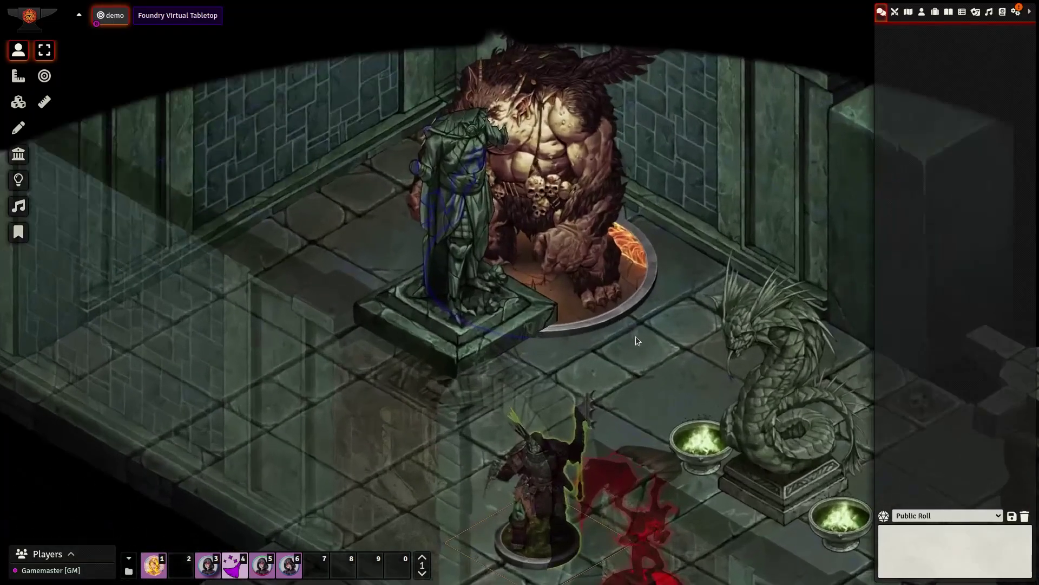
scroll(573, 330, down, 5)
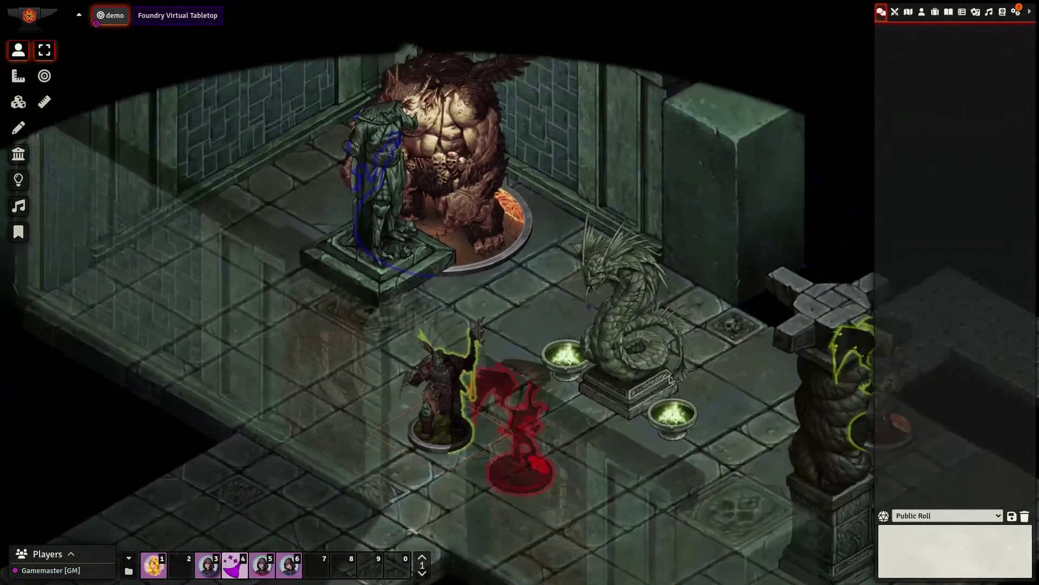